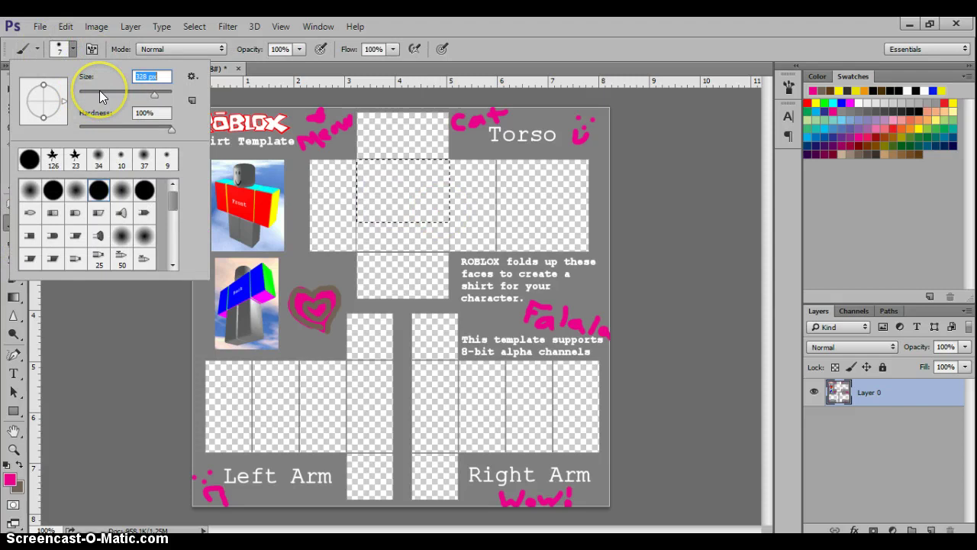
Step: Paint the selected upper part of the front torso panel pink and clear the selection
drag(375, 192, 391, 193)
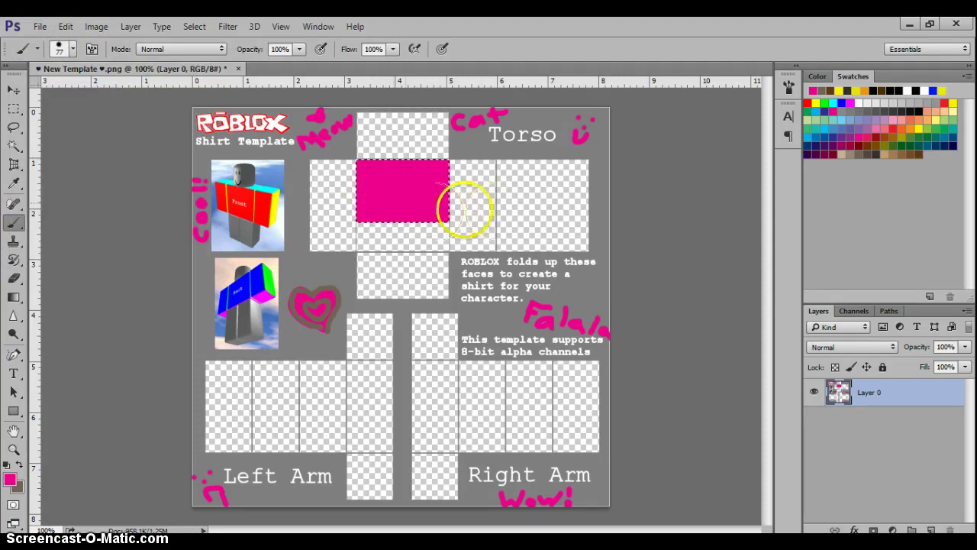
click(14, 108)
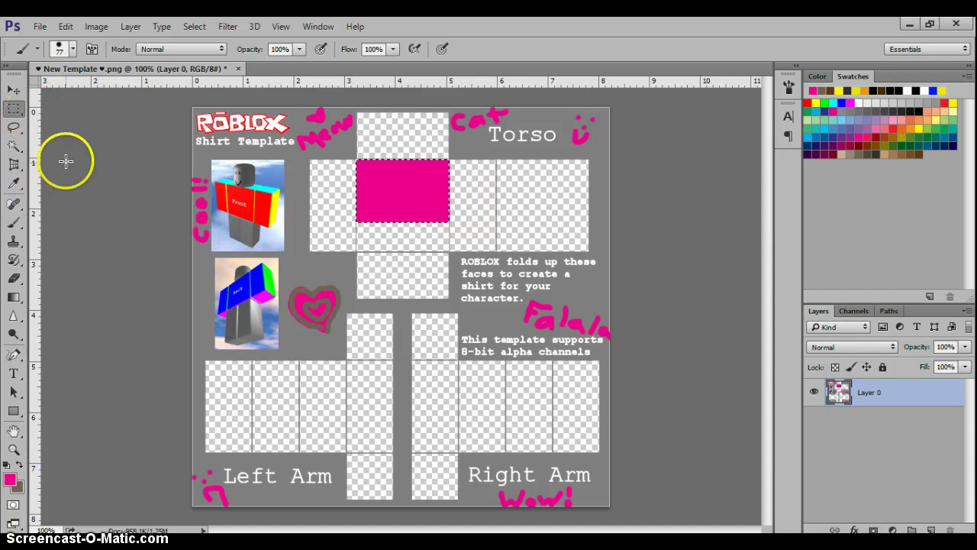
click(409, 236)
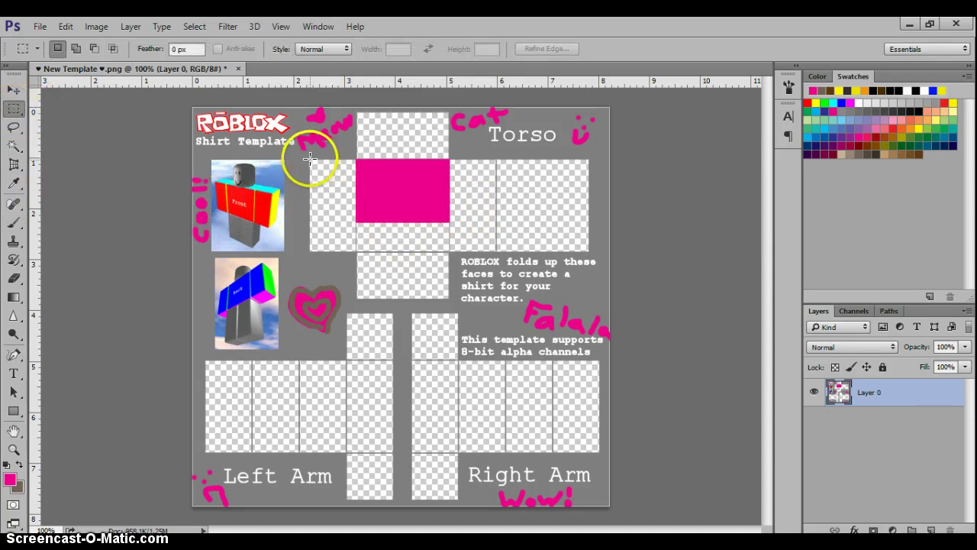
Step: Select the upper two thirds of the whole torso row, brush it completely pink and deselect
drag(309, 158, 589, 222)
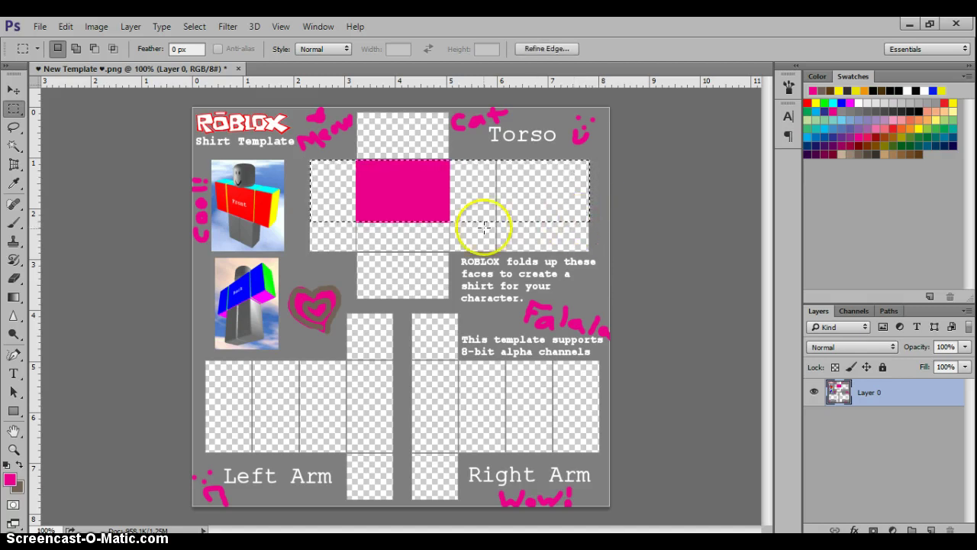
click(13, 221)
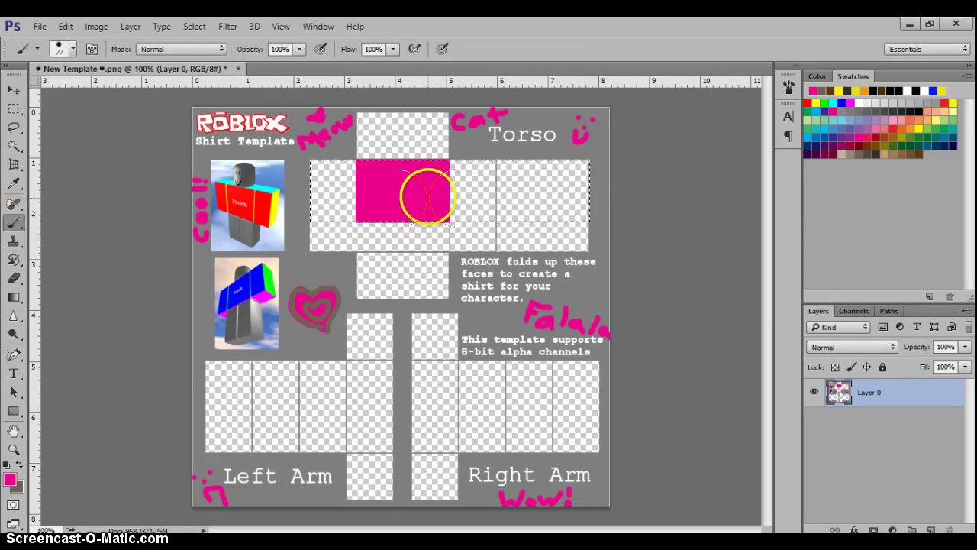
mouse_move(402, 194)
mouse_down()
mouse_move(328, 191)
mouse_move(565, 183)
mouse_move(561, 202)
mouse_up()
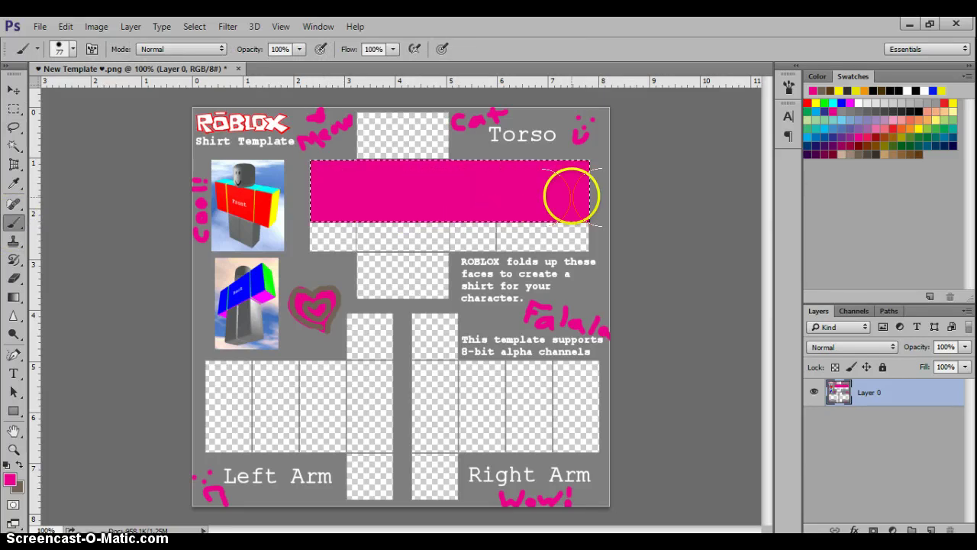
click(570, 196)
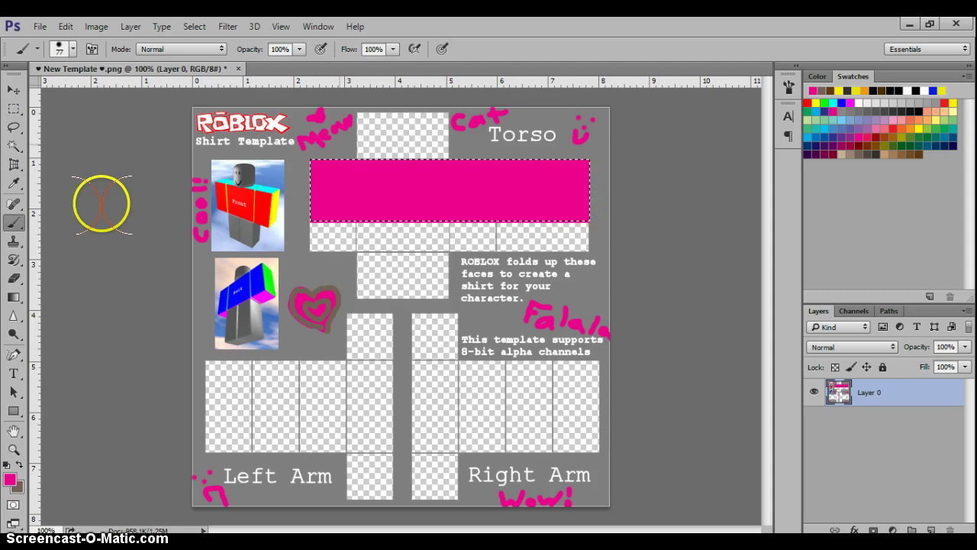
click(13, 145)
click(98, 224)
Step: Select the square flap above the front torso panel, paint it pink down to the torso row, and deselect
click(13, 110)
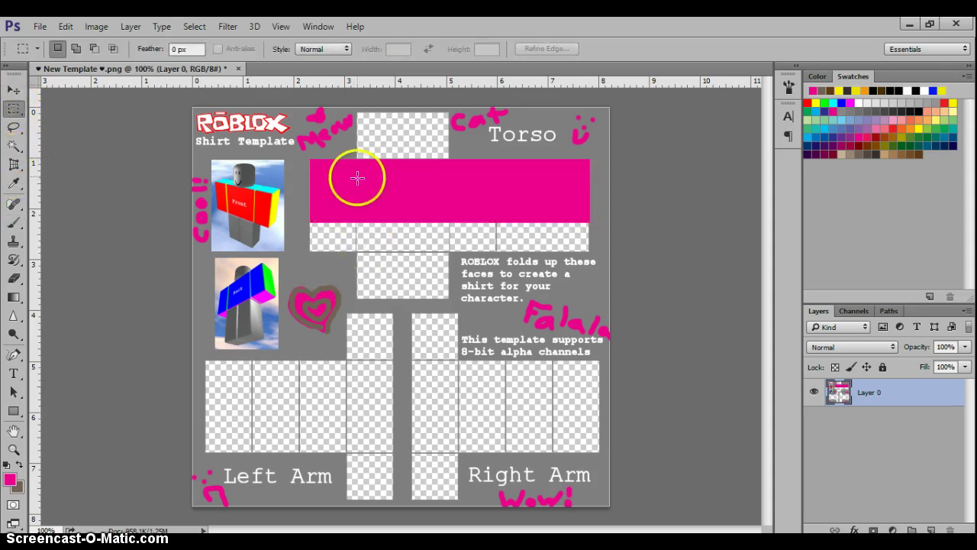
drag(356, 111, 451, 176)
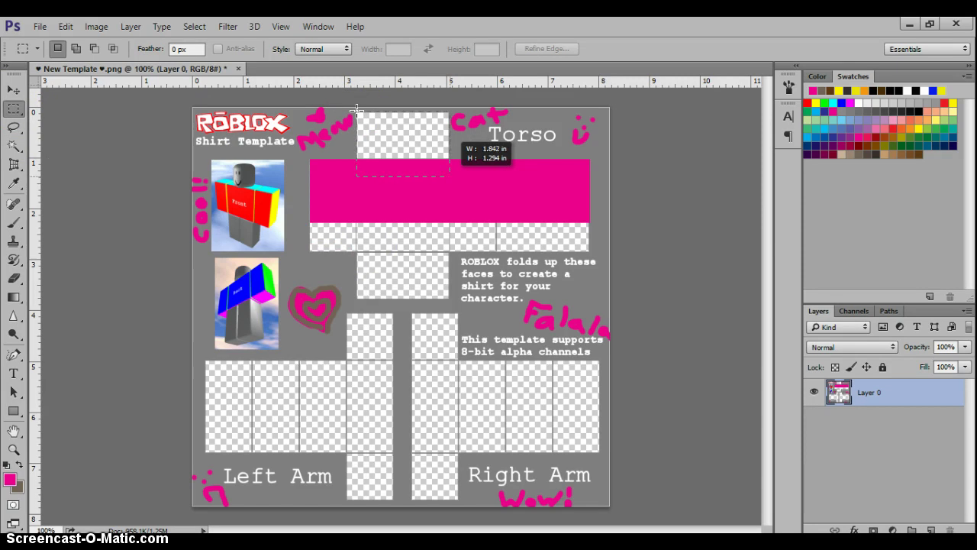
click(450, 182)
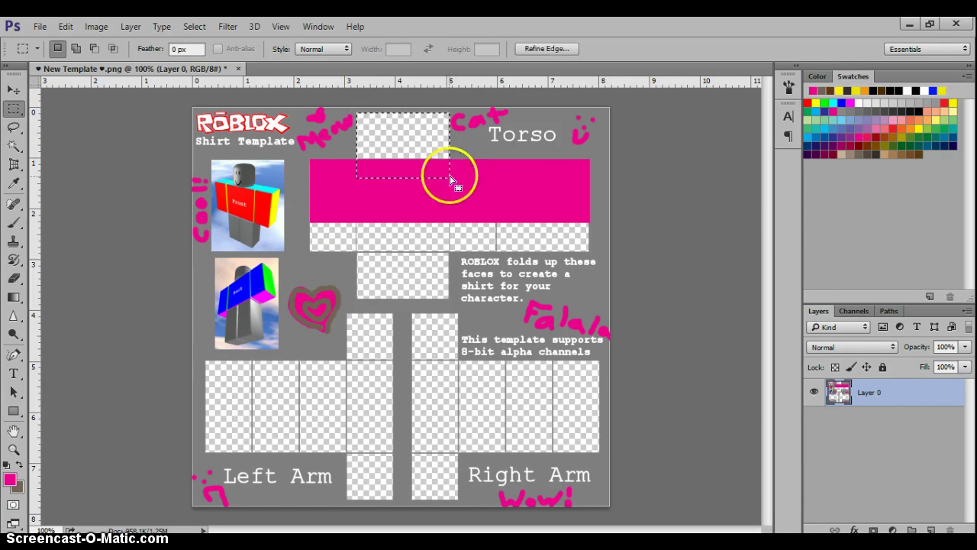
click(13, 222)
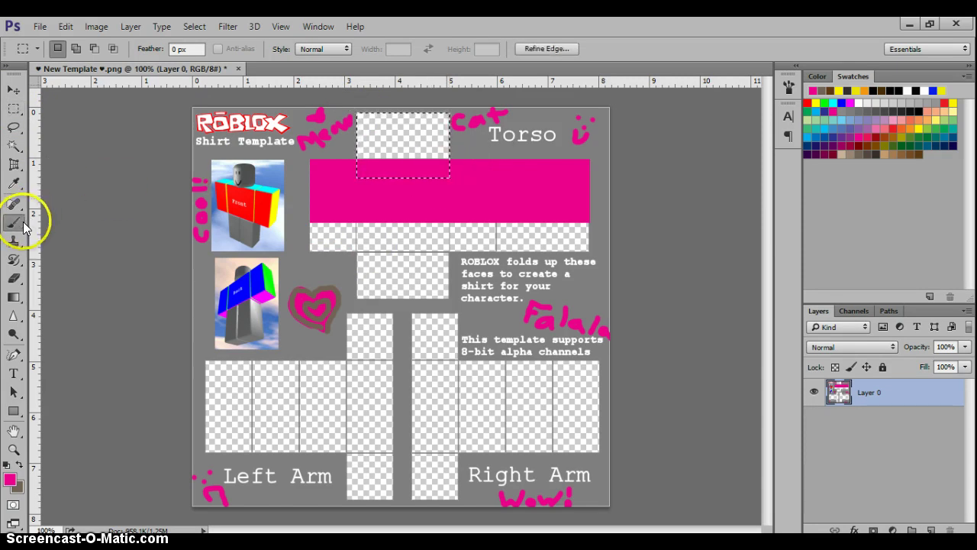
drag(483, 142, 489, 146)
click(354, 152)
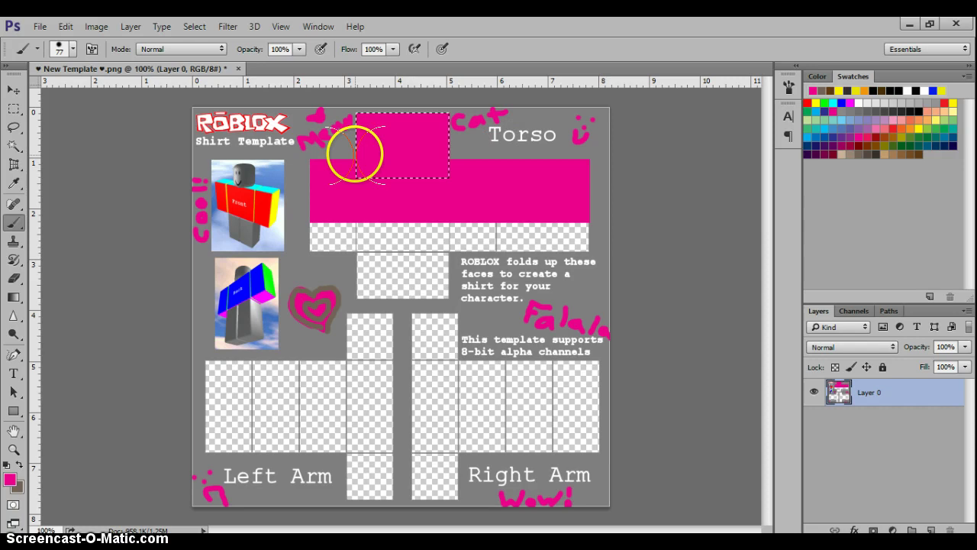
click(14, 145)
click(121, 200)
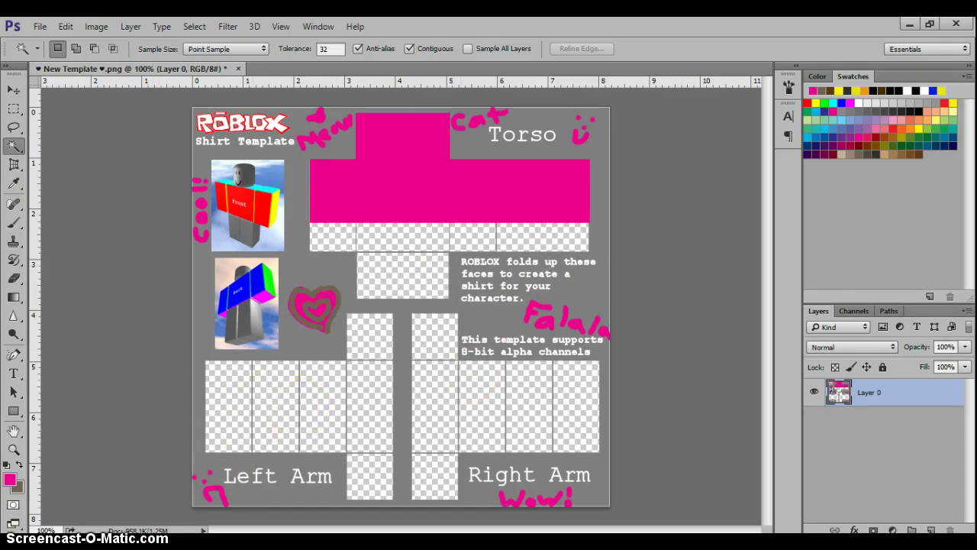
Step: Lasso a narrow, jagged hair strand hanging from the torso's top flap and paint it dark brown
click(14, 127)
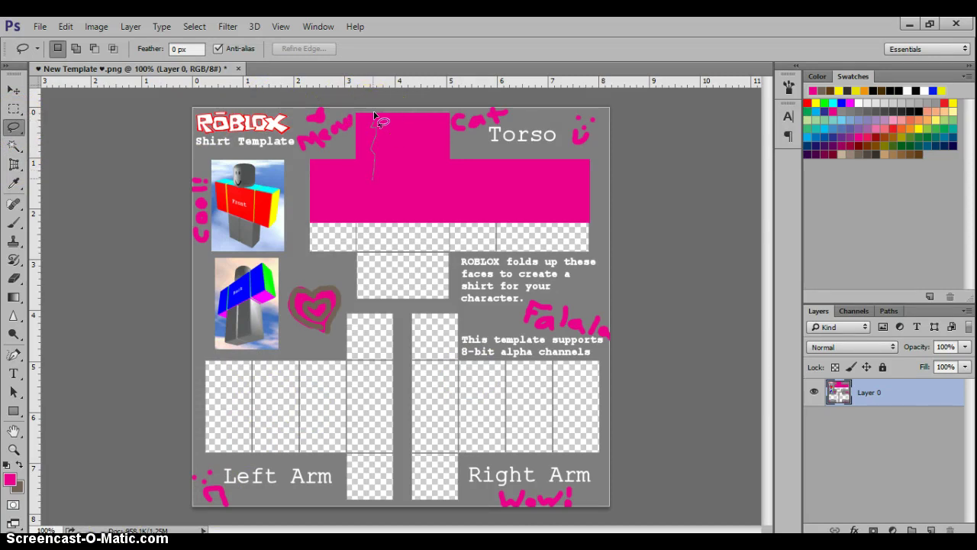
mouse_move(374, 115)
mouse_down()
mouse_move(372, 204)
mouse_move(387, 193)
mouse_move(386, 171)
mouse_move(392, 180)
mouse_move(396, 115)
mouse_up()
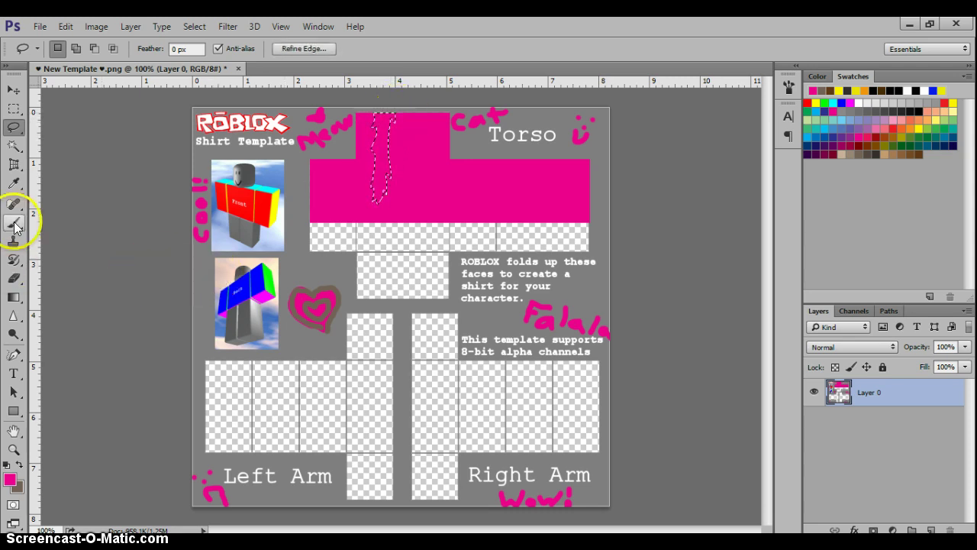
click(18, 464)
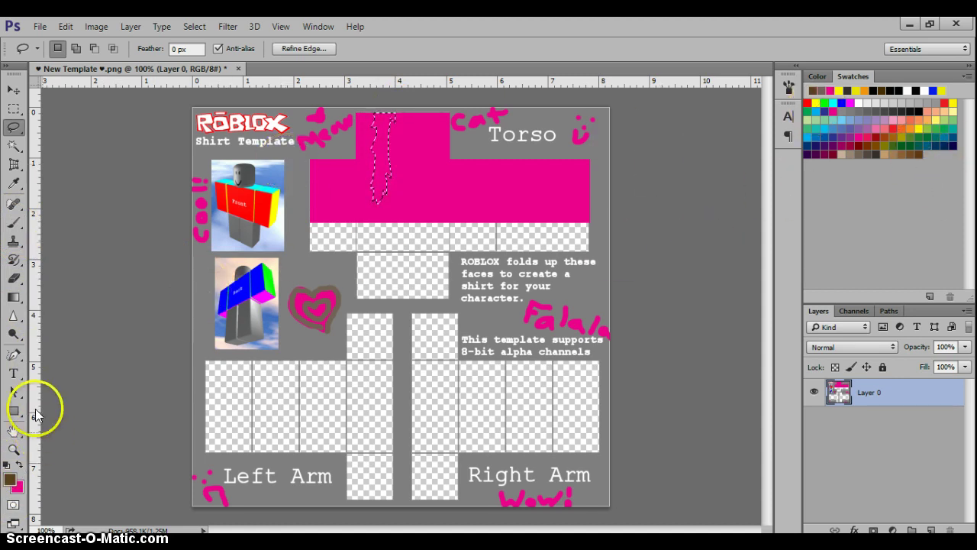
click(13, 222)
drag(346, 136, 364, 120)
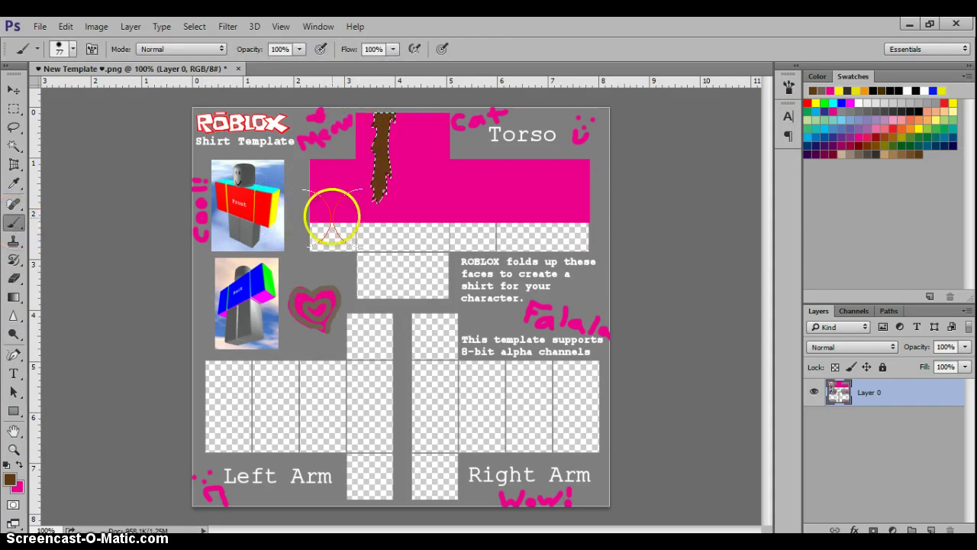
Step: Fill a second identical hair strand beside the first one with dark brown and deselect
click(47, 135)
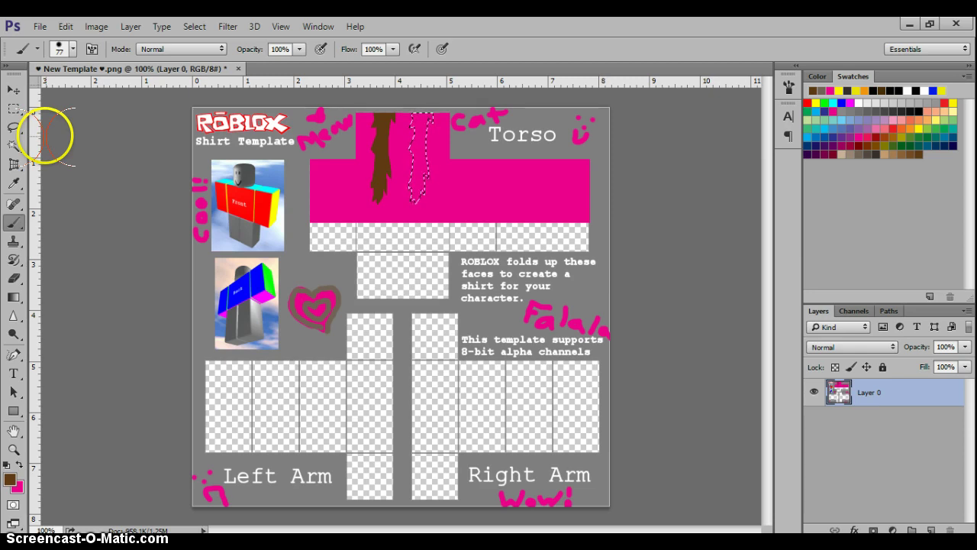
key(alt+BackSpace)
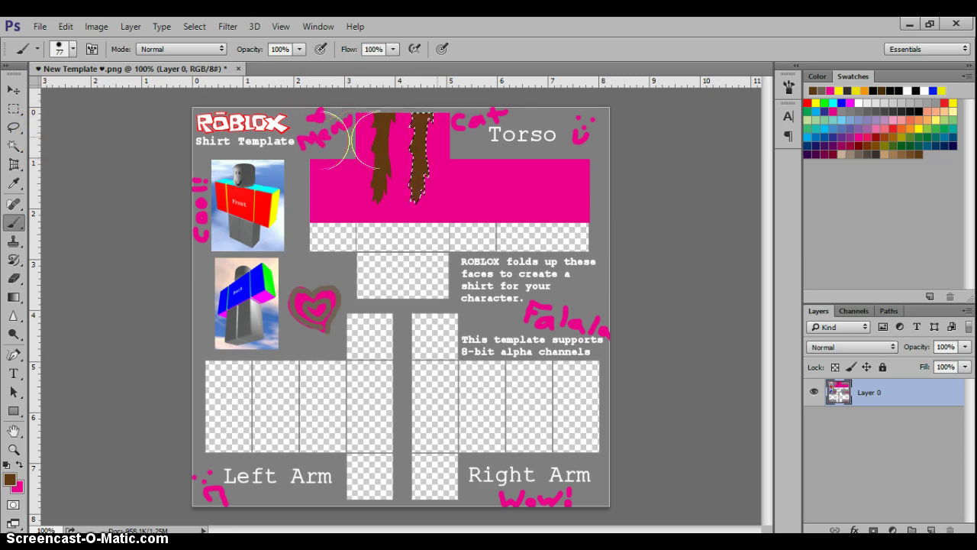
click(14, 145)
key(ctrl+d)
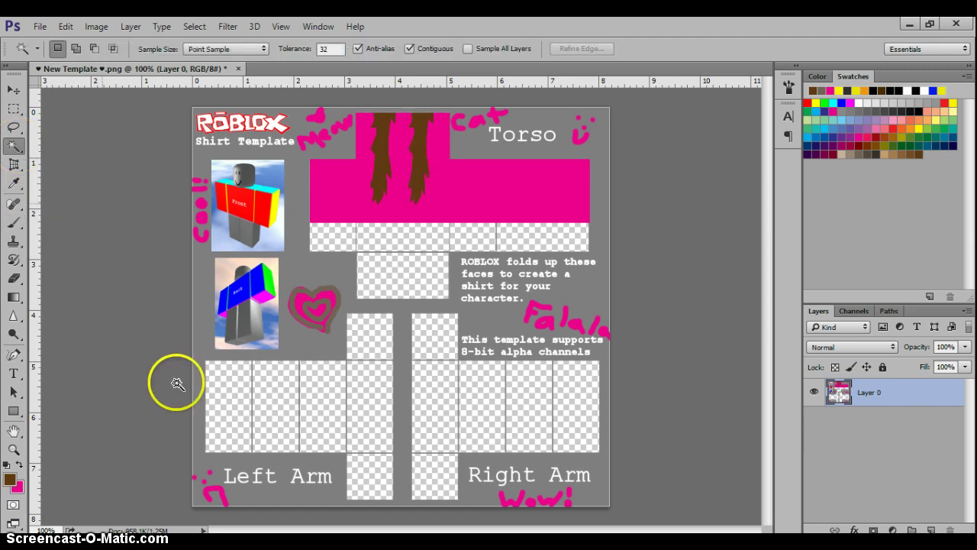
Step: Select a narrow strip along the top of both arms' panel rows and paint it dark brown
click(15, 109)
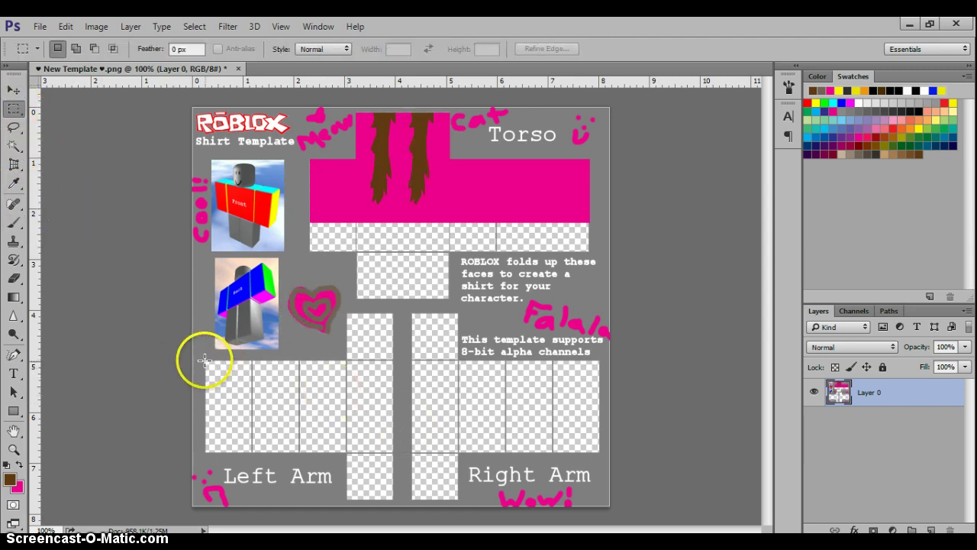
drag(204, 360, 599, 381)
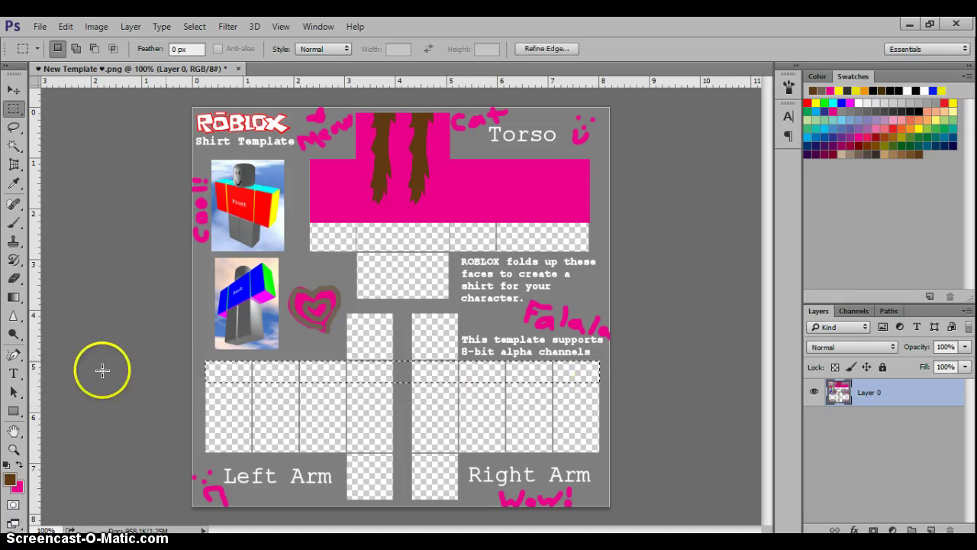
click(14, 222)
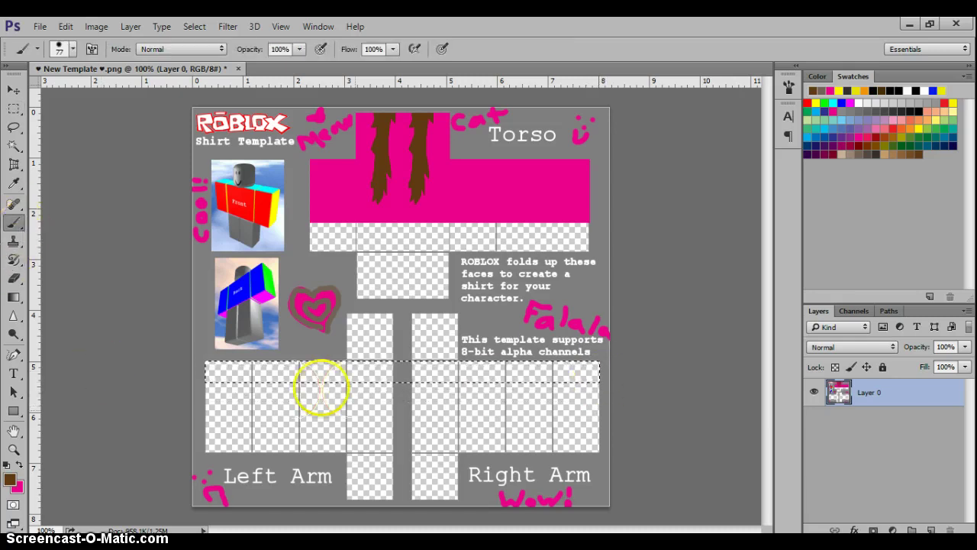
mouse_move(320, 388)
mouse_down()
mouse_move(371, 430)
mouse_move(595, 378)
mouse_move(205, 373)
mouse_up()
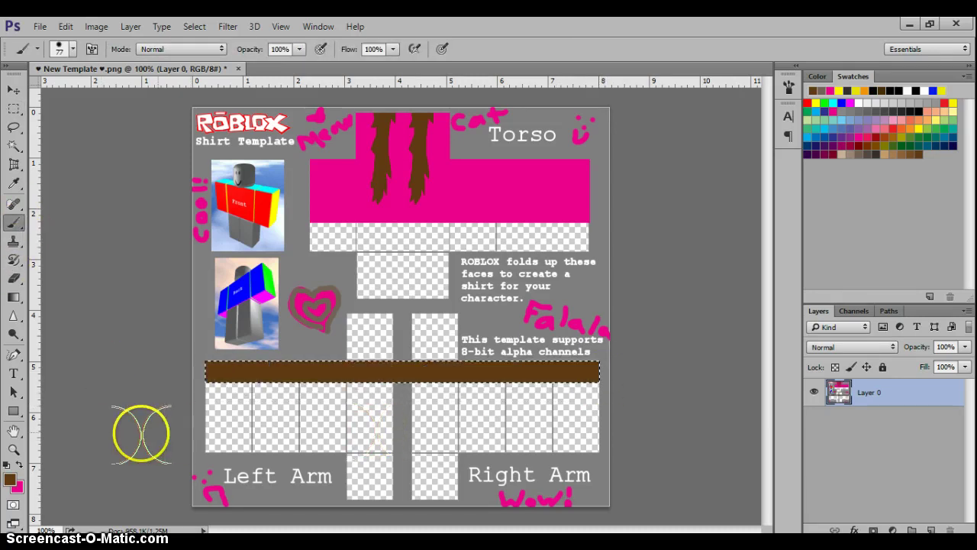
Step: Swap the foreground colour to pink, repaint the strip across both arms with it, and deselect
click(19, 464)
drag(397, 374, 397, 376)
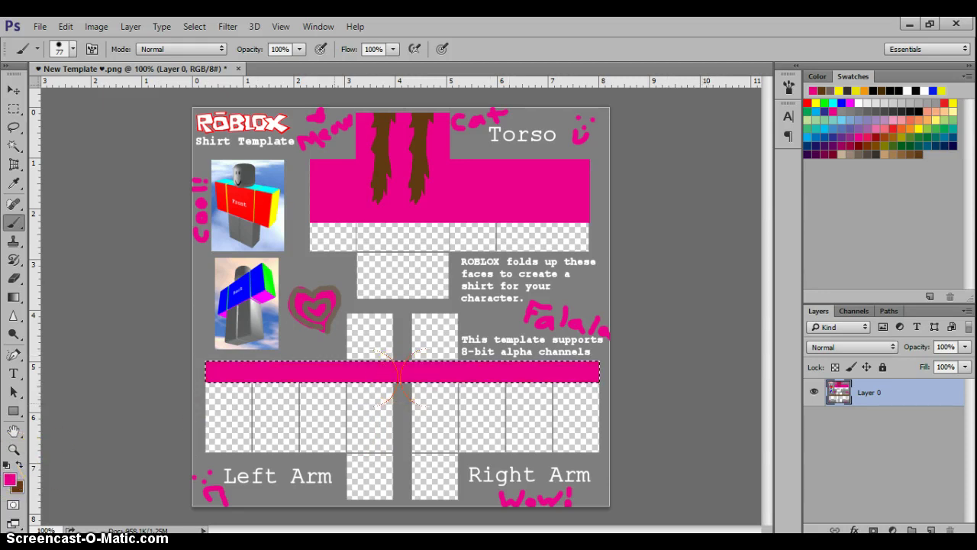
click(14, 145)
click(86, 230)
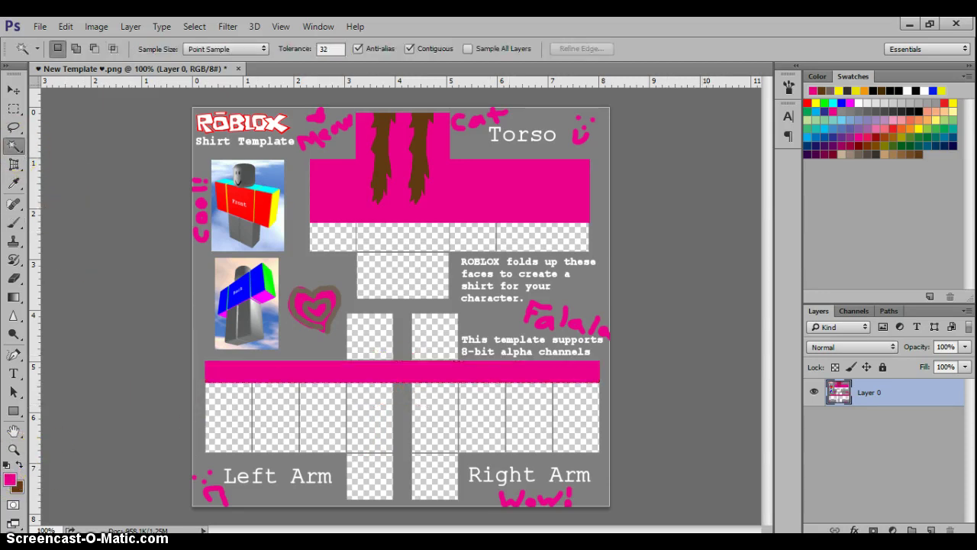
Step: Paint a thin pink band across the middle of the Left Arm panels with a brown stripe along its centre
click(14, 108)
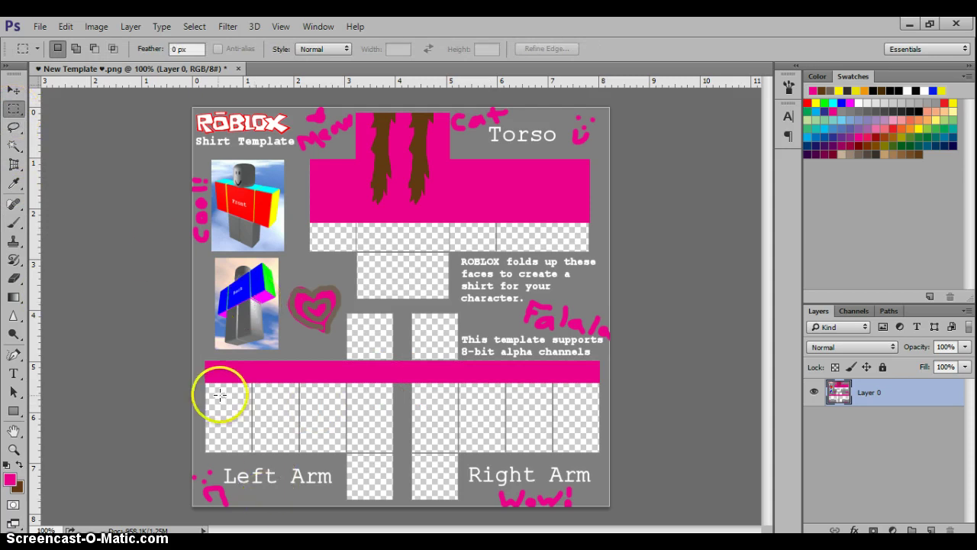
mouse_move(205, 416)
mouse_down()
mouse_move(415, 447)
mouse_move(392, 419)
mouse_move(284, 412)
mouse_move(338, 399)
mouse_move(382, 419)
mouse_up()
click(13, 222)
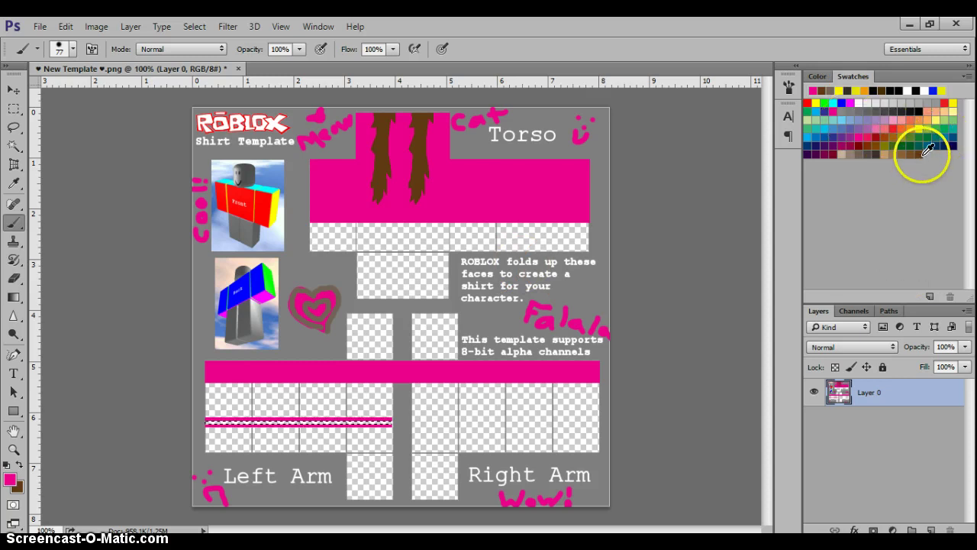
click(922, 152)
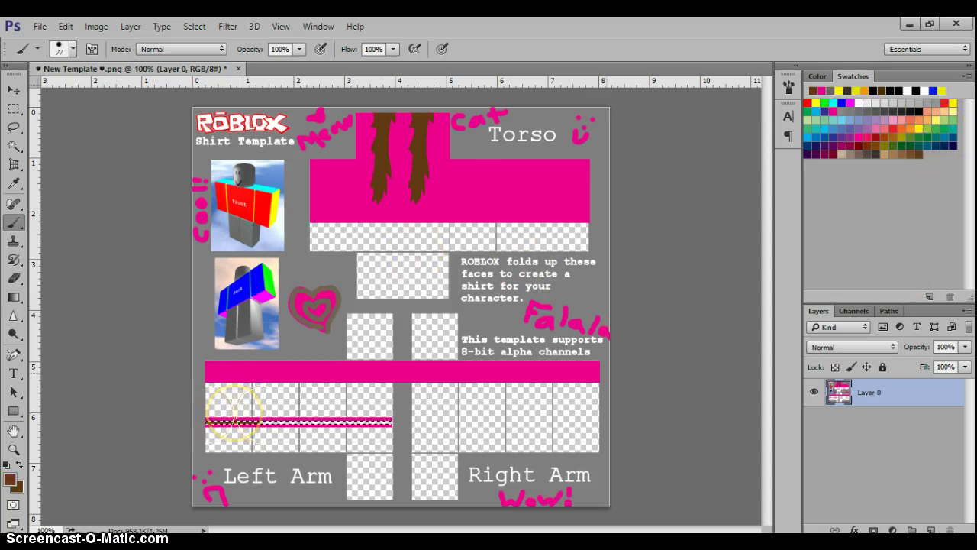
click(13, 145)
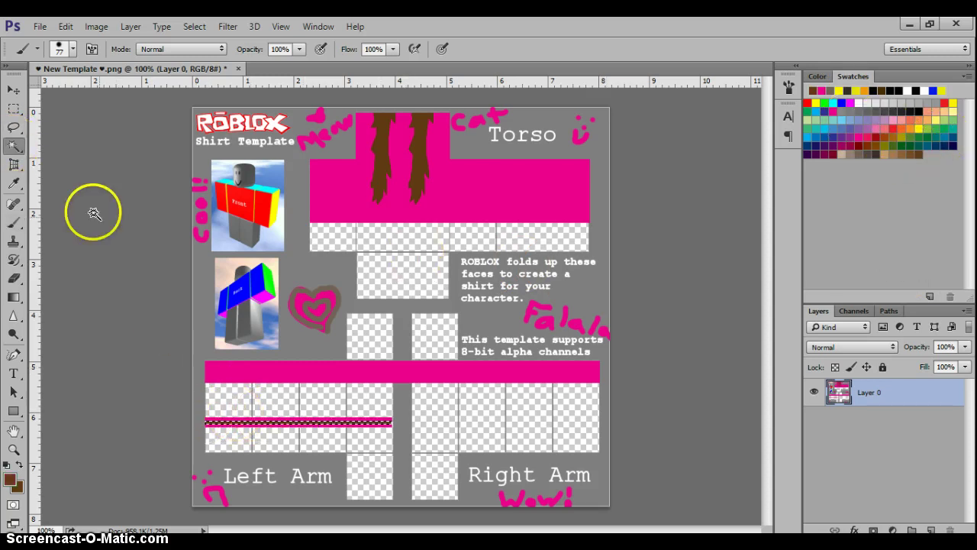
click(40, 27)
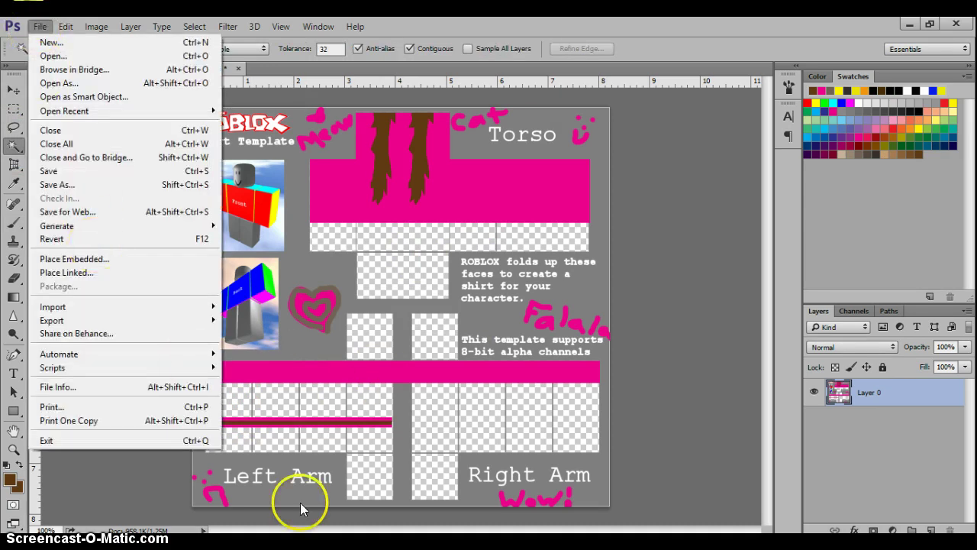
key(super+c)
key(Escape)
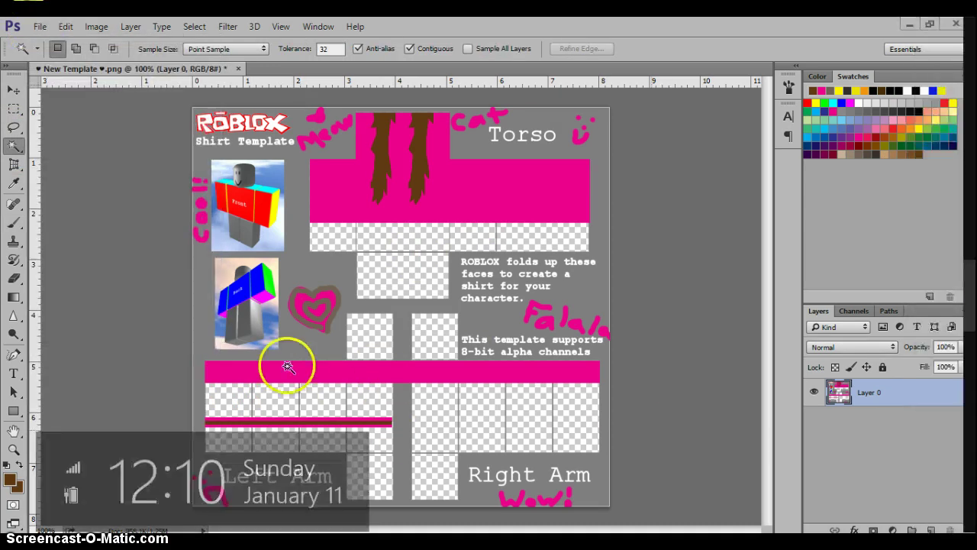
Step: Select a thin strip on the right half of the Left Arm band, touch up its pink and brown paint, and deselect
click(14, 108)
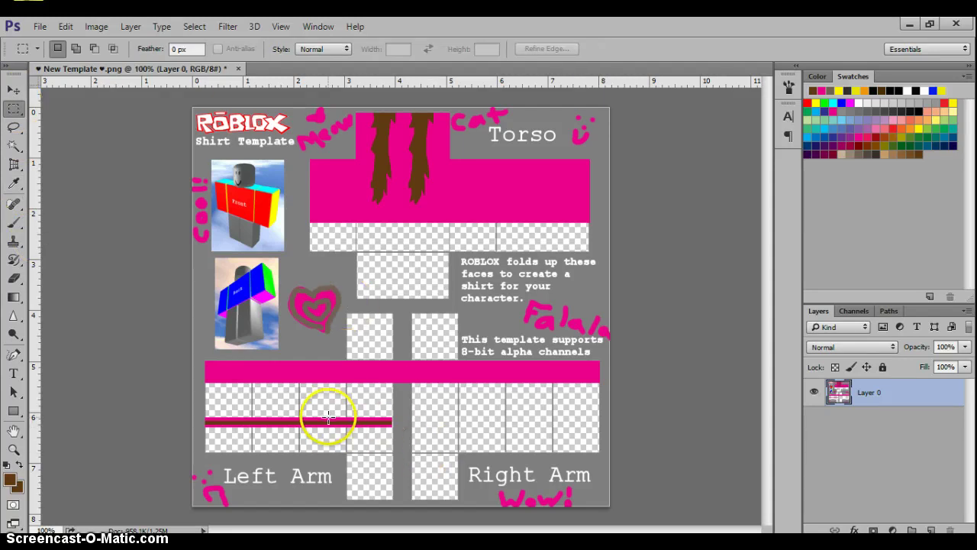
drag(328, 416, 394, 419)
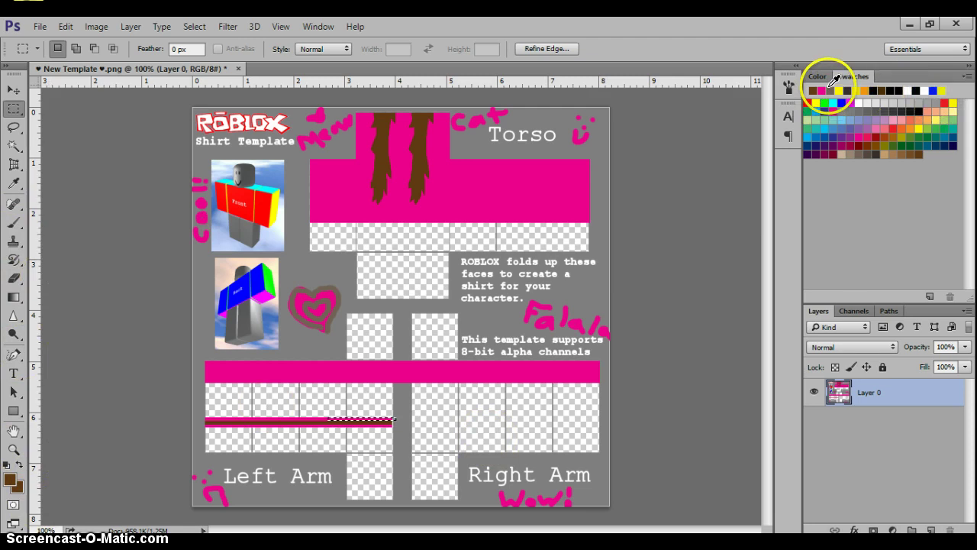
click(15, 223)
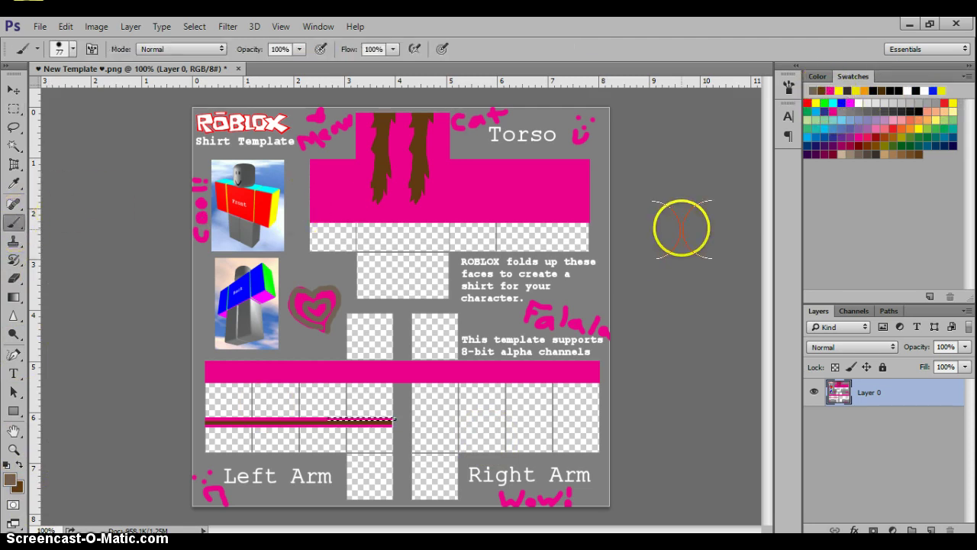
click(831, 90)
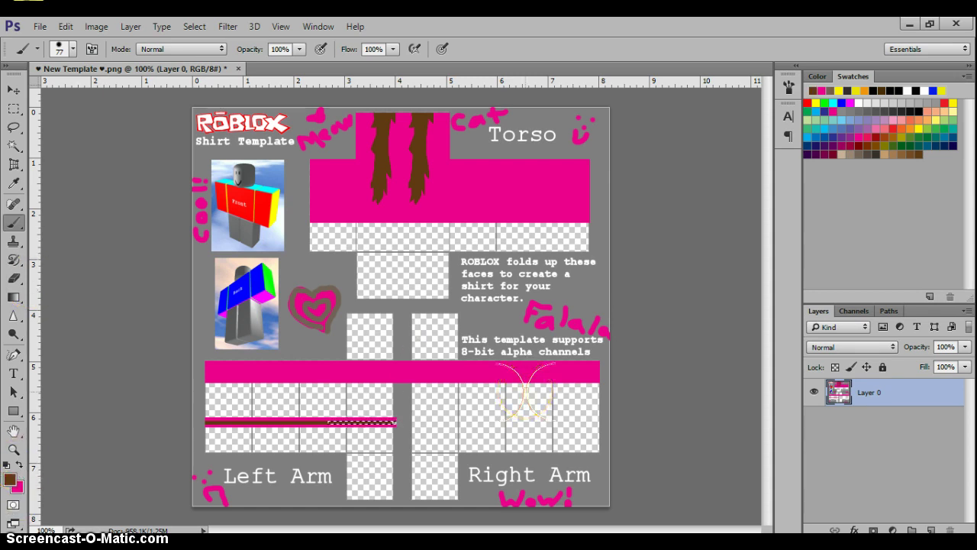
click(13, 145)
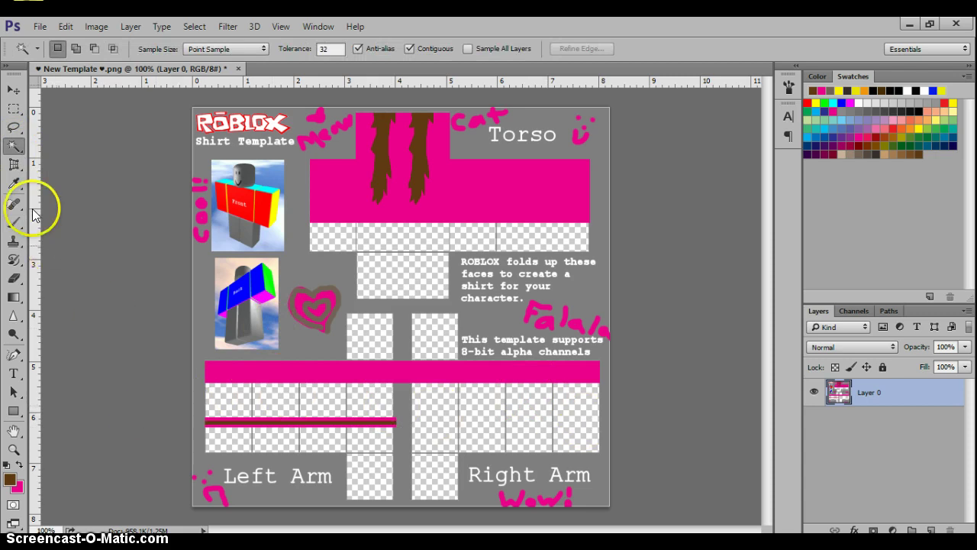
Step: Save a PNG copy of the template in the Roblox folder as "♥ Pink Croped Top With Cinnamon Hair ♥" with Smallest / Slow compression
click(66, 26)
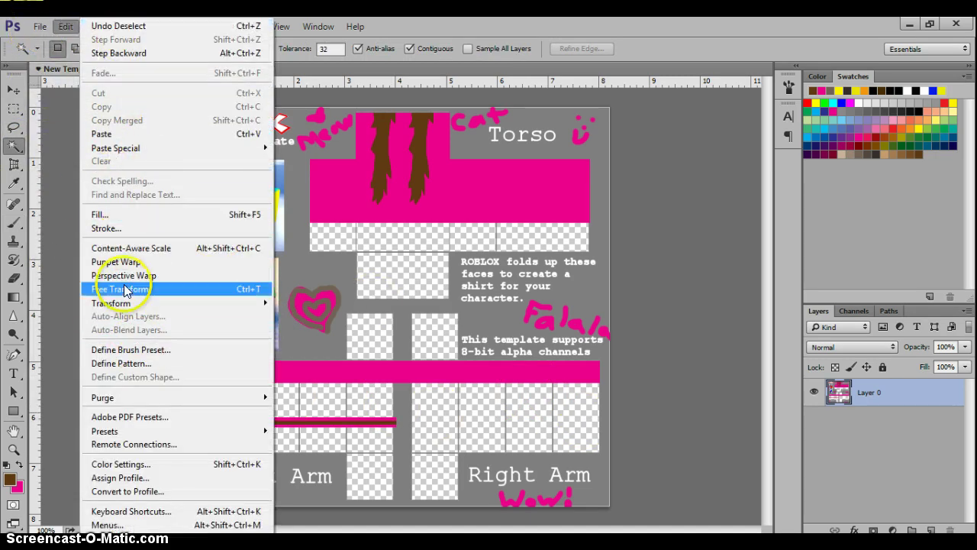
mouse_move(38, 26)
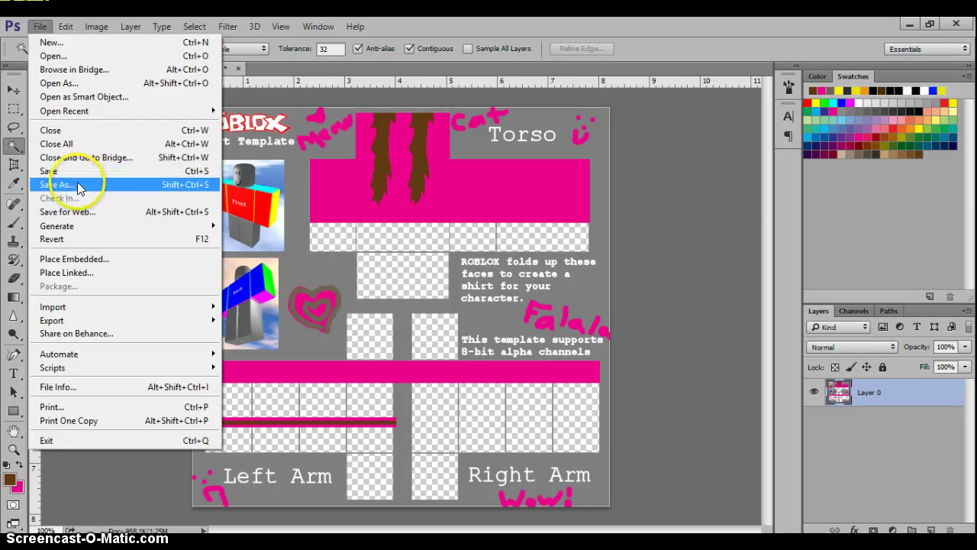
click(78, 188)
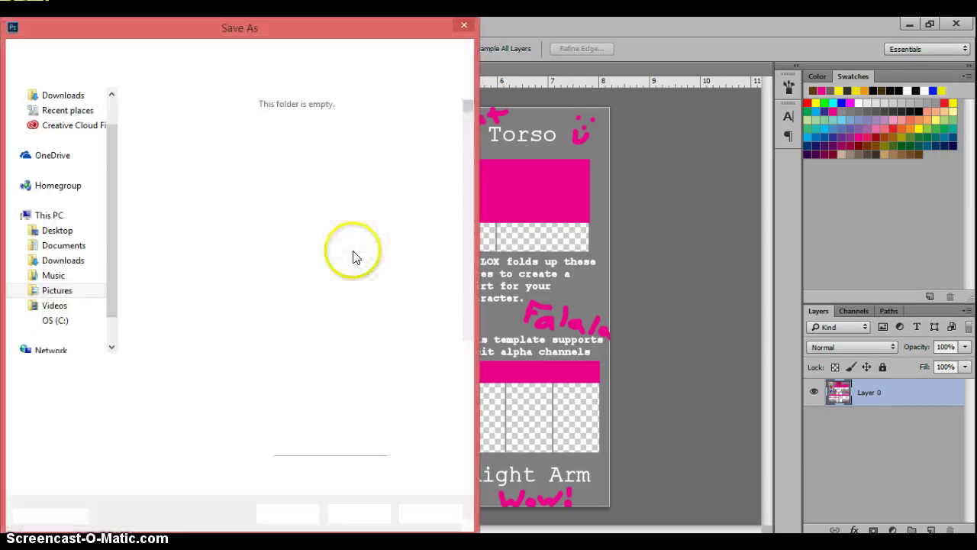
text(Pink )
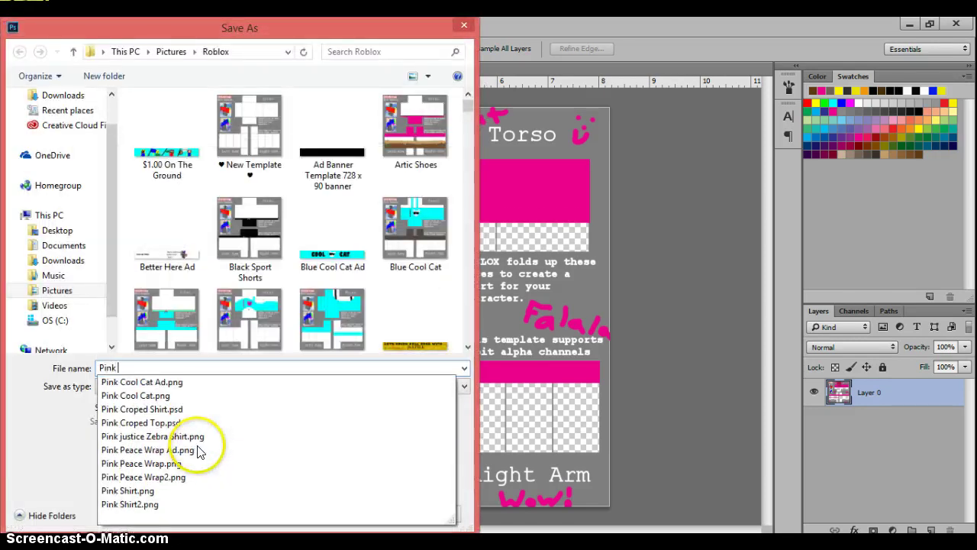
text(Crop)
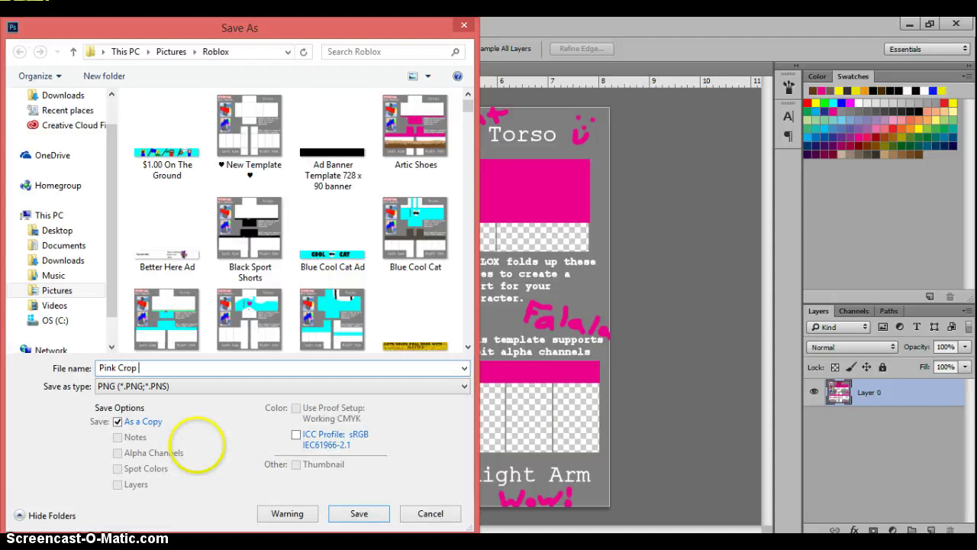
key(BackSpace)
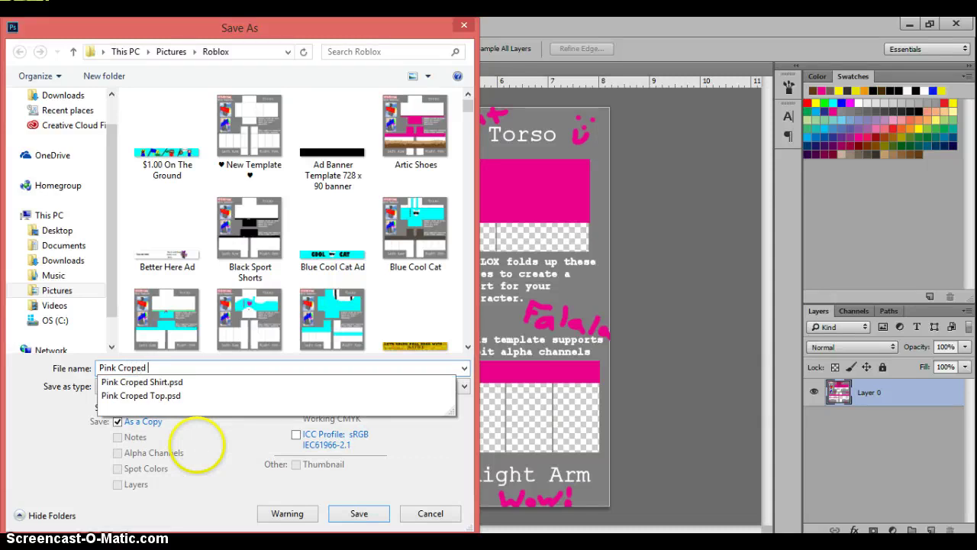
text(Top With Cinnamon Hair ♥)
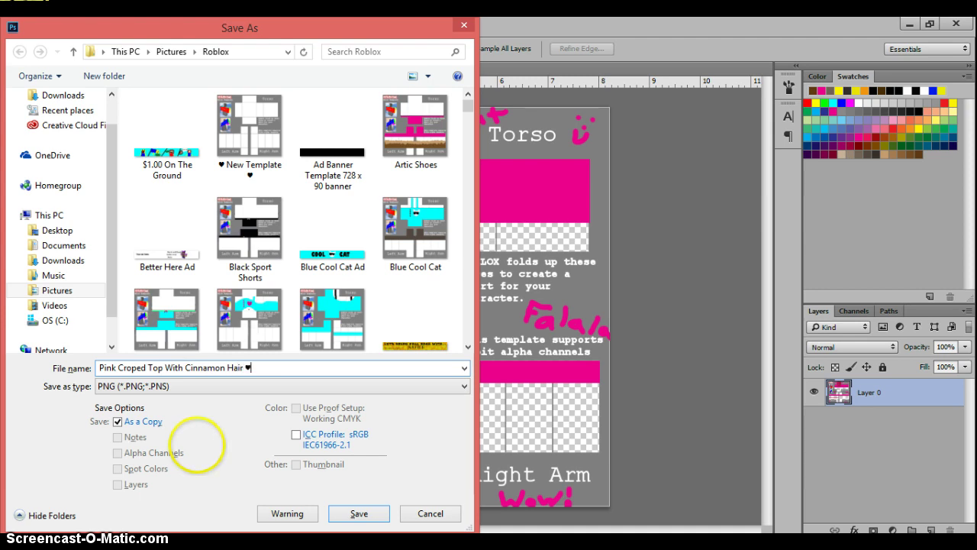
click(98, 369)
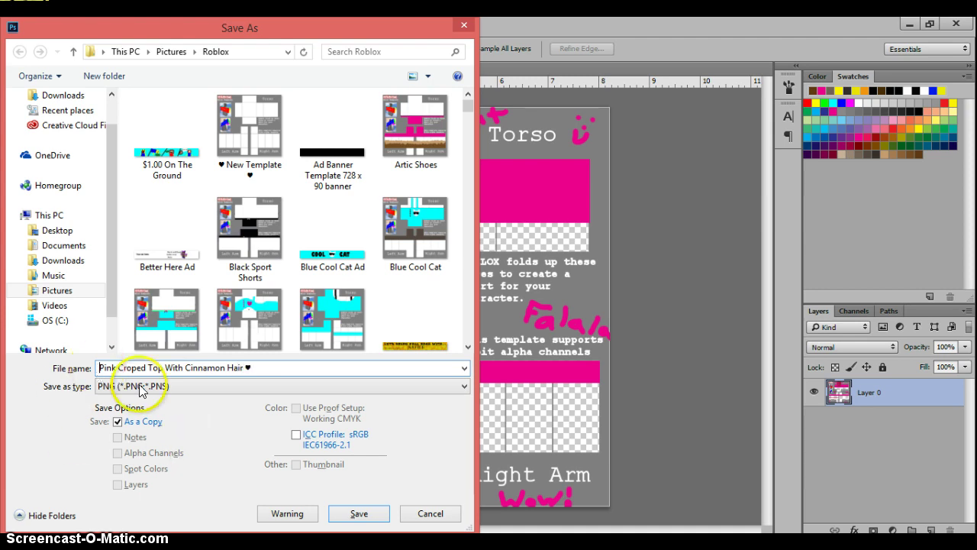
text(♥)
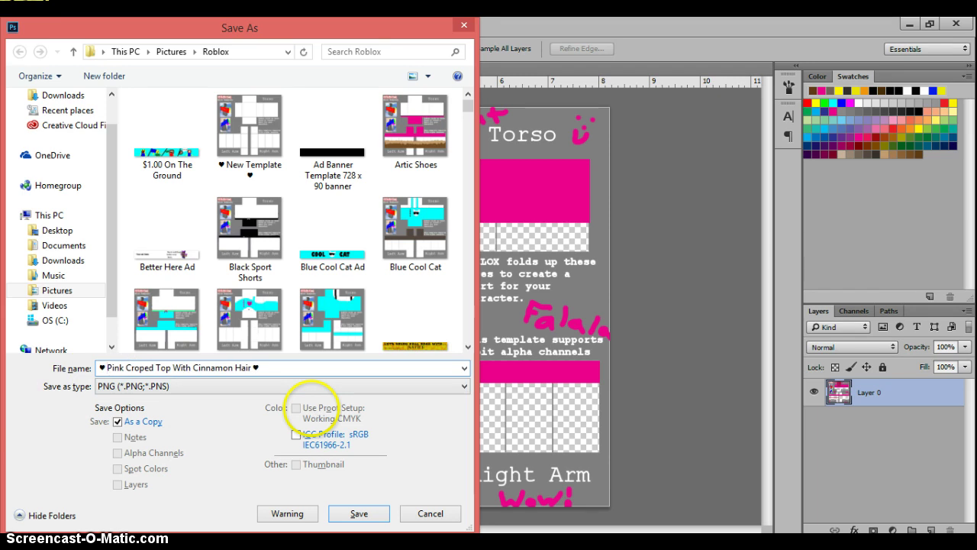
click(358, 513)
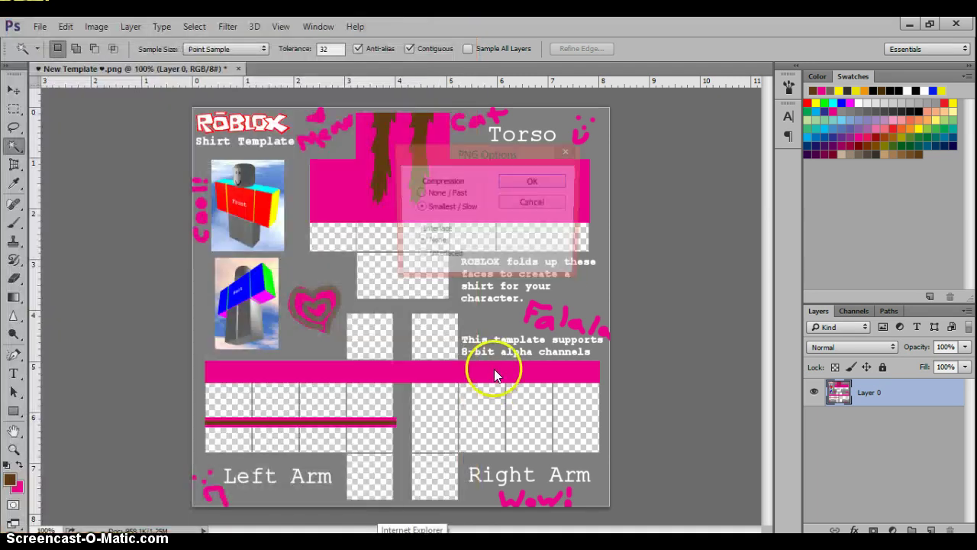
click(525, 181)
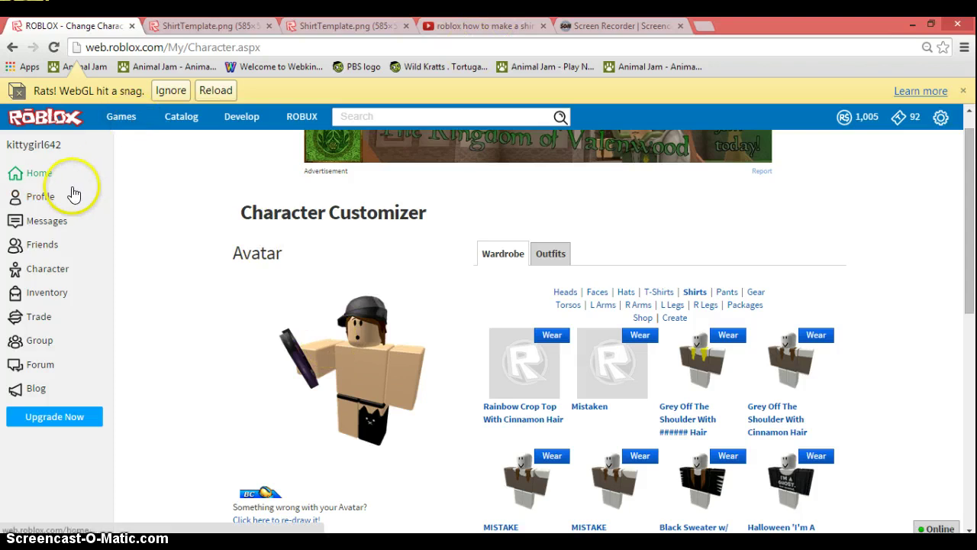
Step: Switch to the Roblox website in the browser and open the Shirts section of the Develop page
click(495, 385)
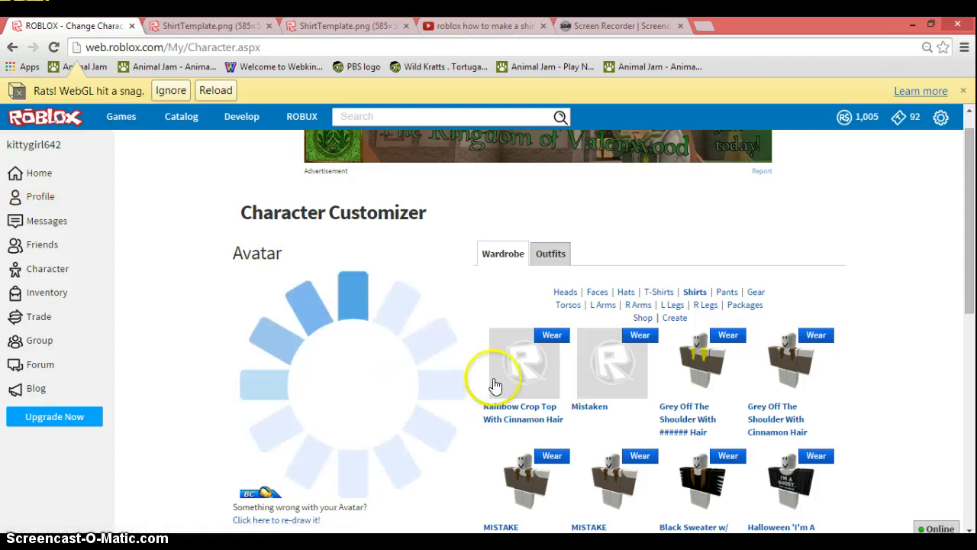
click(243, 117)
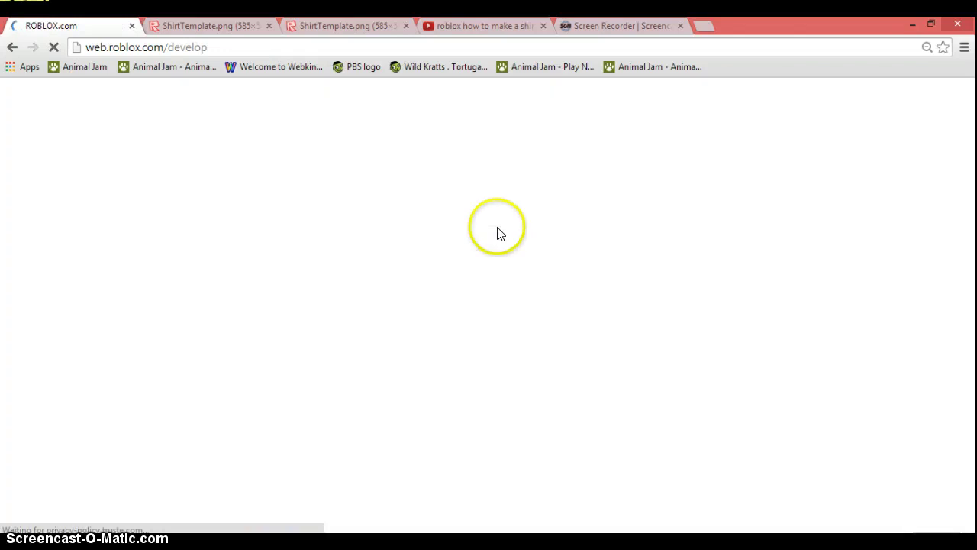
scroll(491, 284, down, 3)
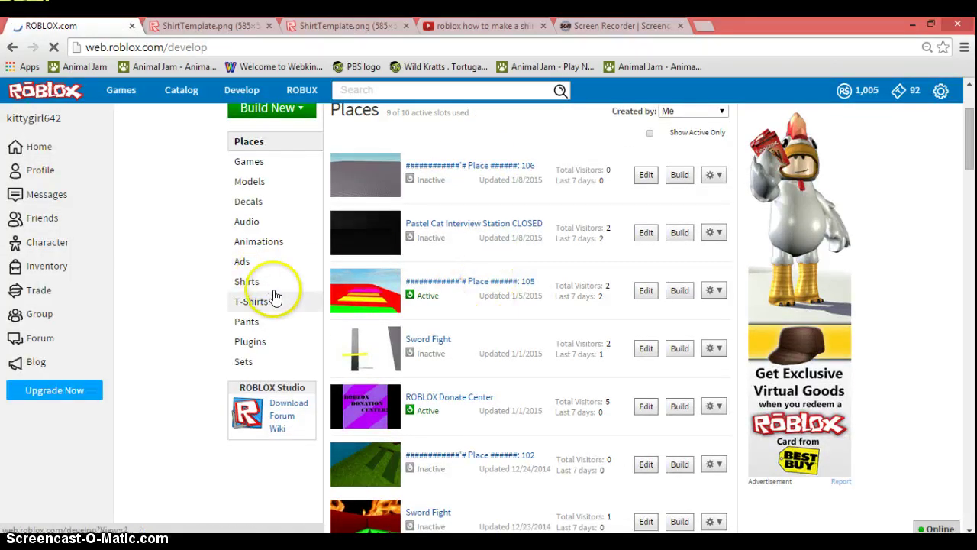
click(246, 283)
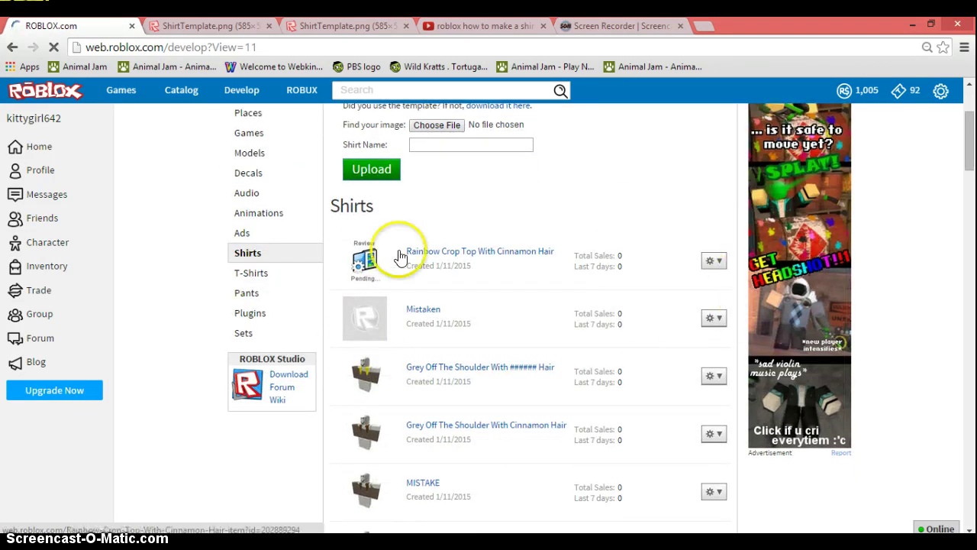
Step: Choose "♥ Pink Croped Top With Cinnamon Hair ♥.png" as the image file for the new shirt
click(448, 127)
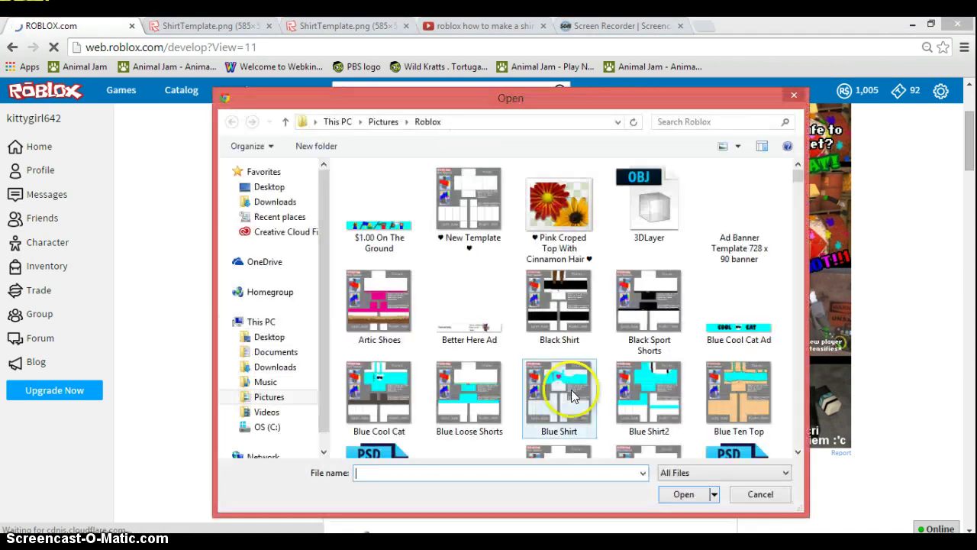
text(p)
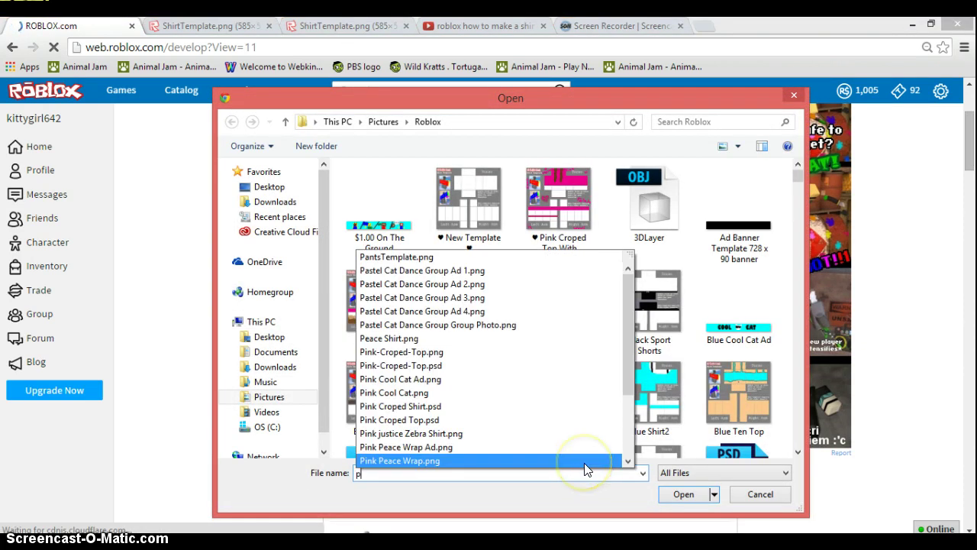
key(BackSpace)
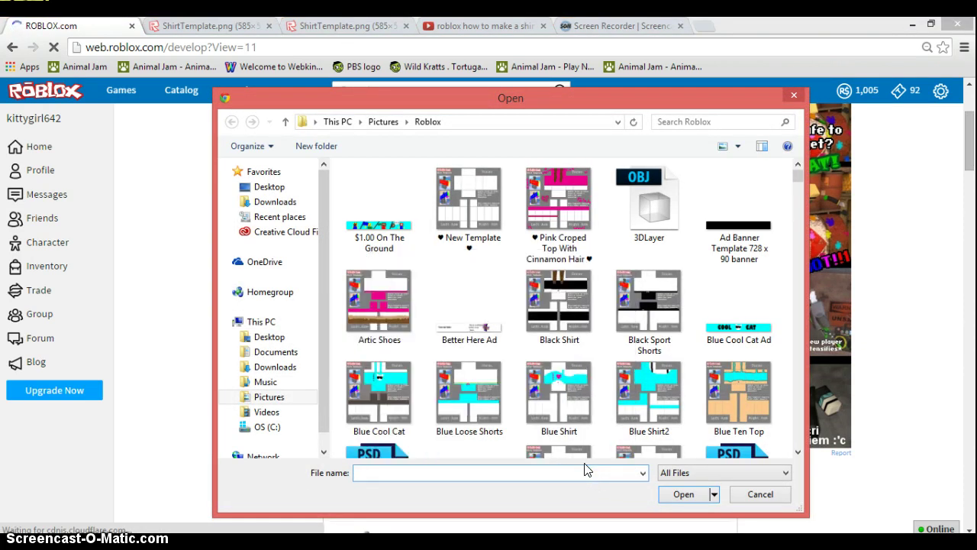
text(♥)
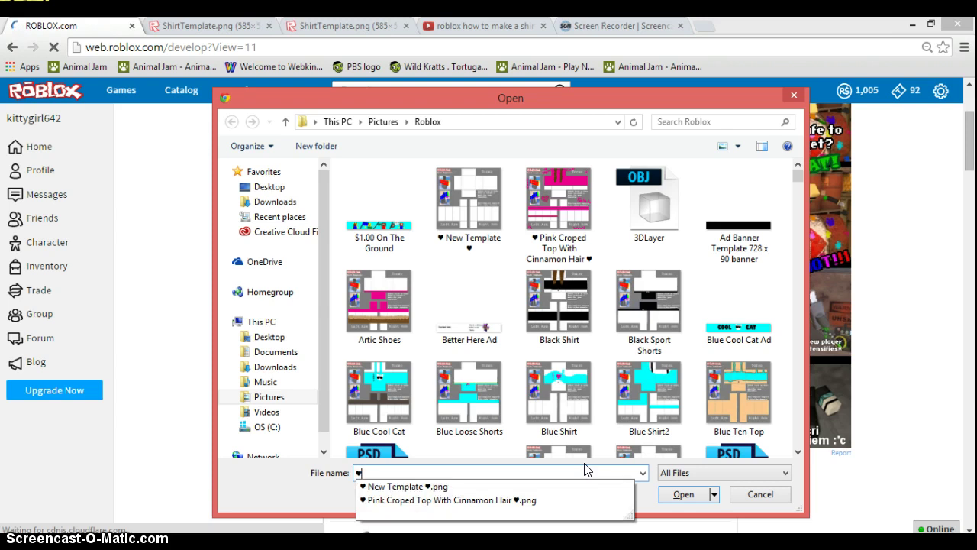
click(470, 499)
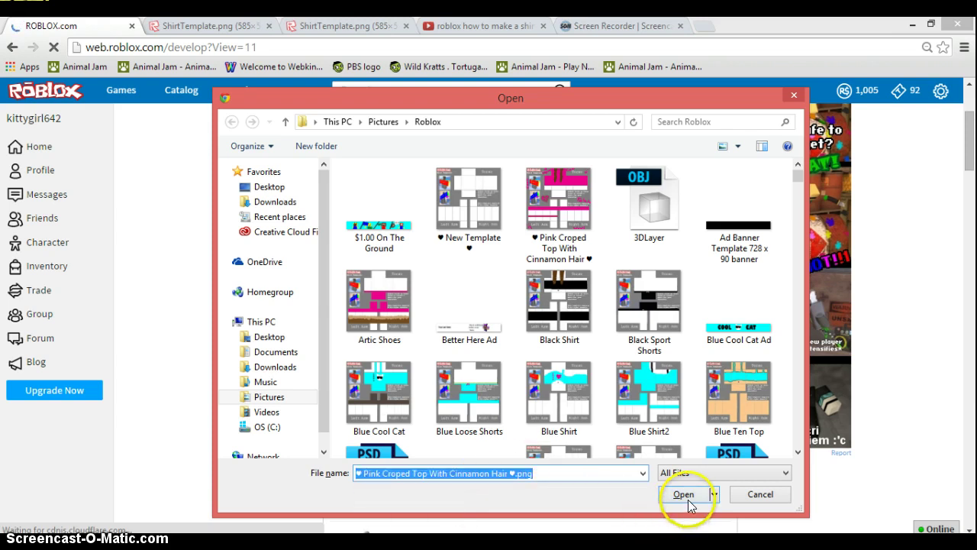
click(682, 495)
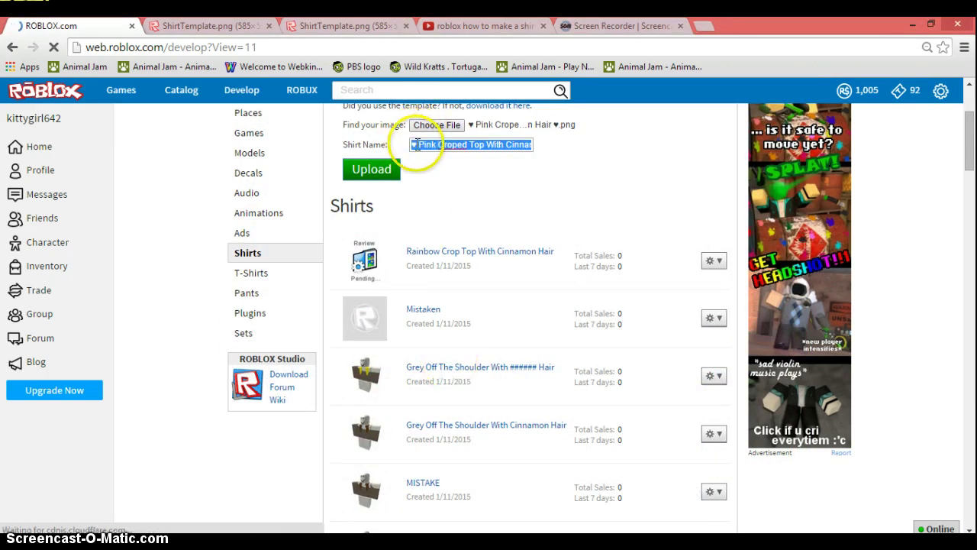
Step: Remove the hearts from the shirt name, correct it to "Pink Cropped Top With Cinnamon Hair", and upload the shirt
click(419, 148)
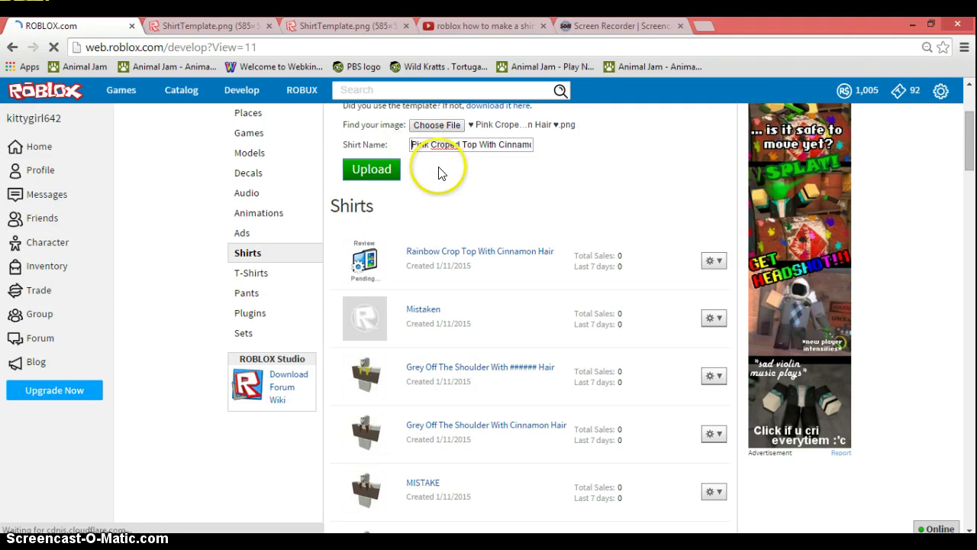
key(End)
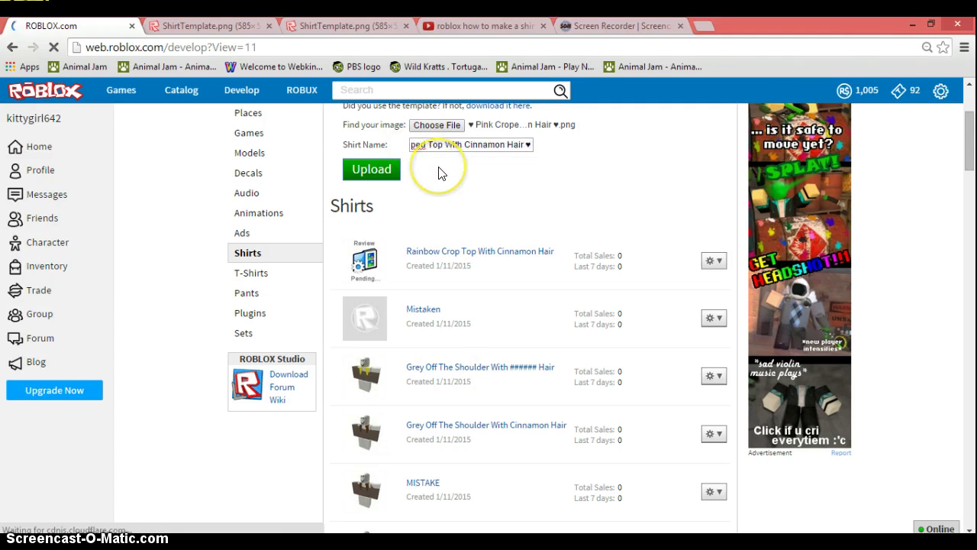
key(BackSpace)
key(BackSpace)
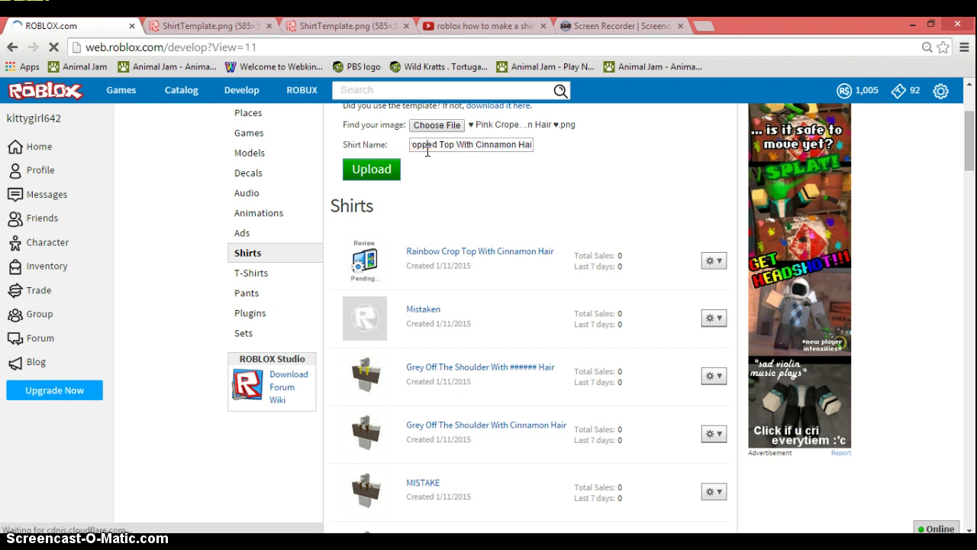
click(382, 171)
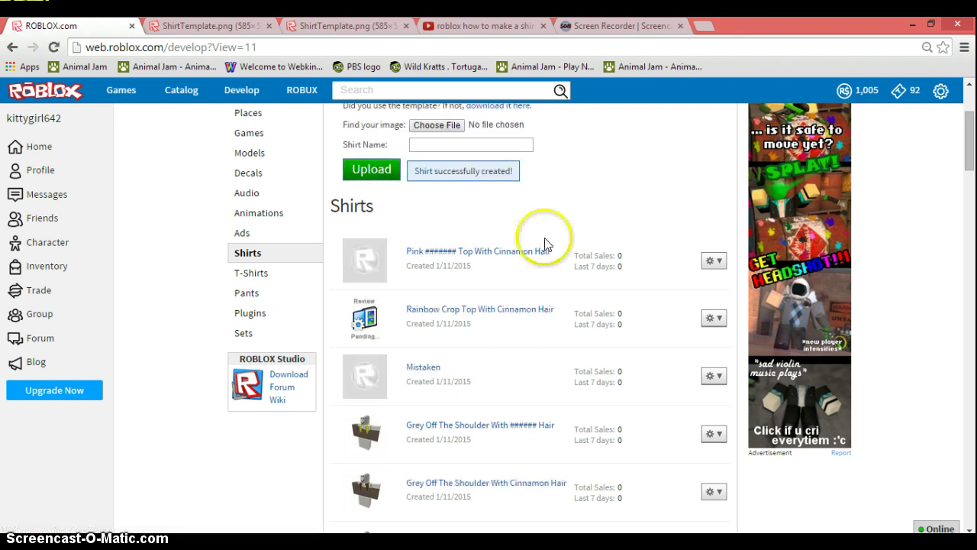
Step: Open the newly uploaded shirt's configuration and replace the censored word so the name reads "Pink Crop Top With Cinnamon Hair"
click(712, 263)
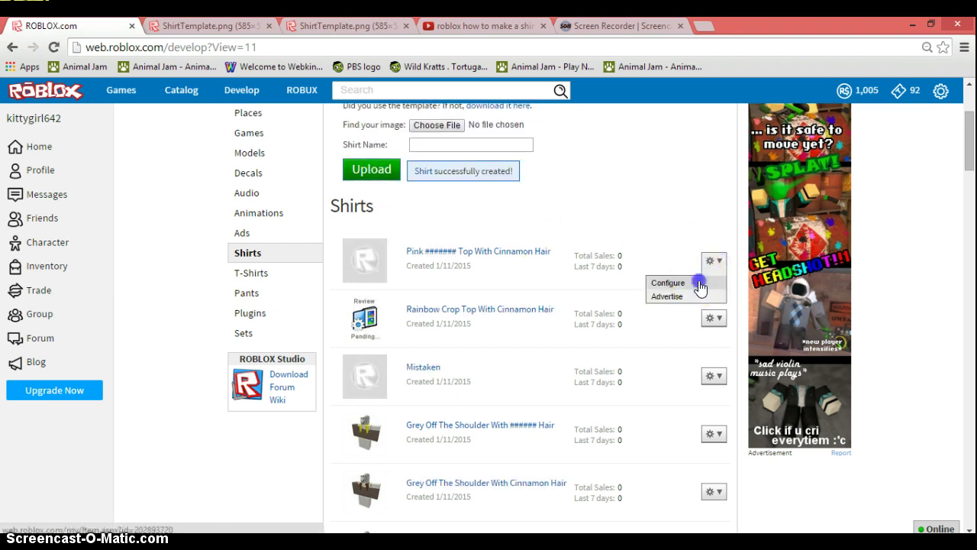
click(696, 284)
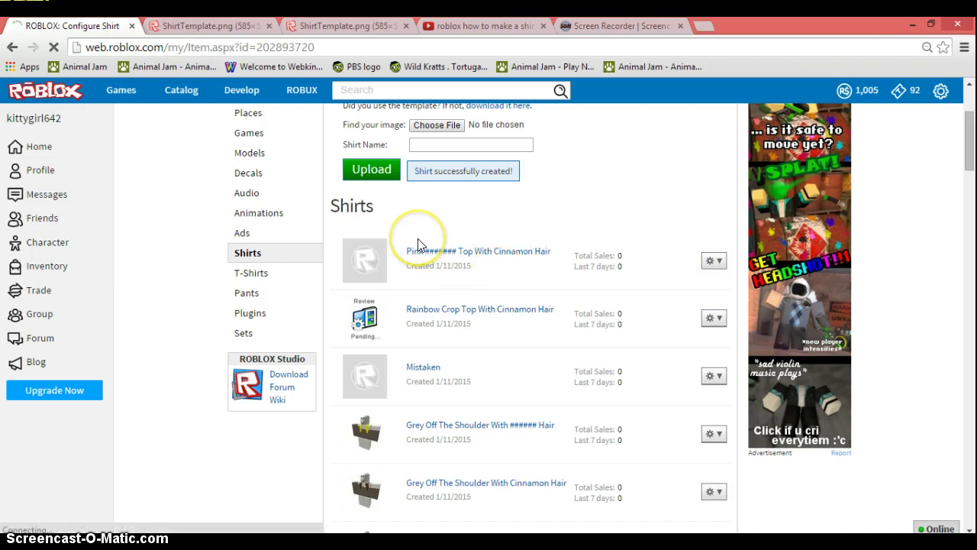
click(441, 272)
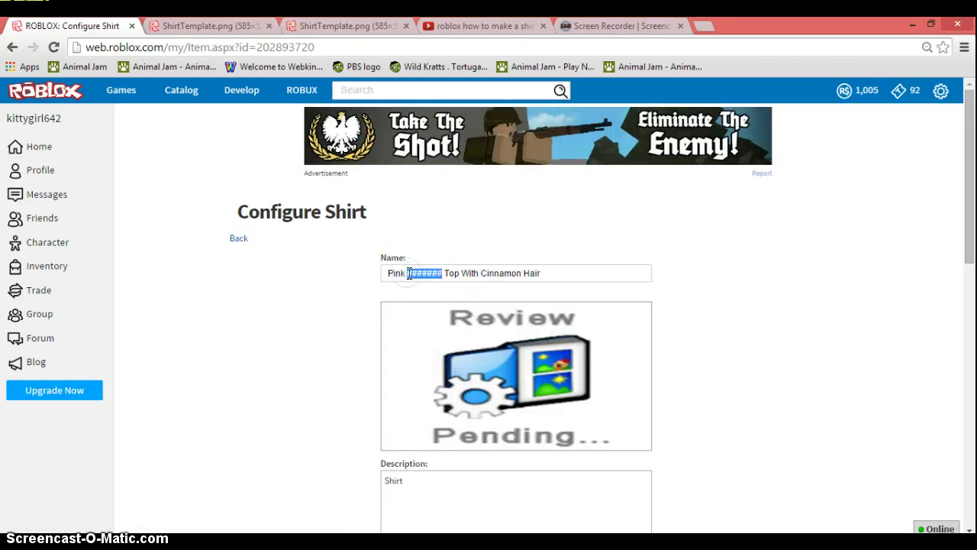
text(Crop)
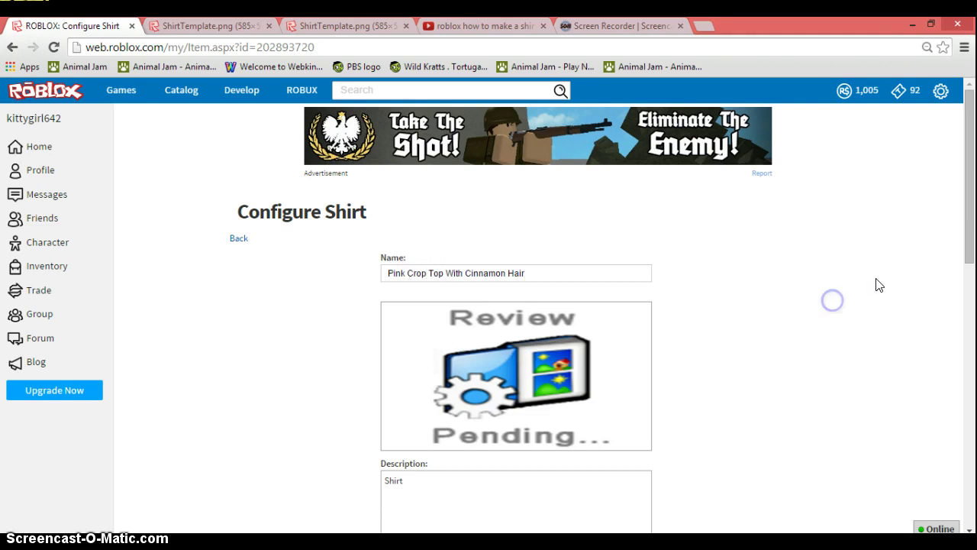
Step: Put the shirt up for sale for both ROBUX and Tickets
drag(971, 251, 971, 393)
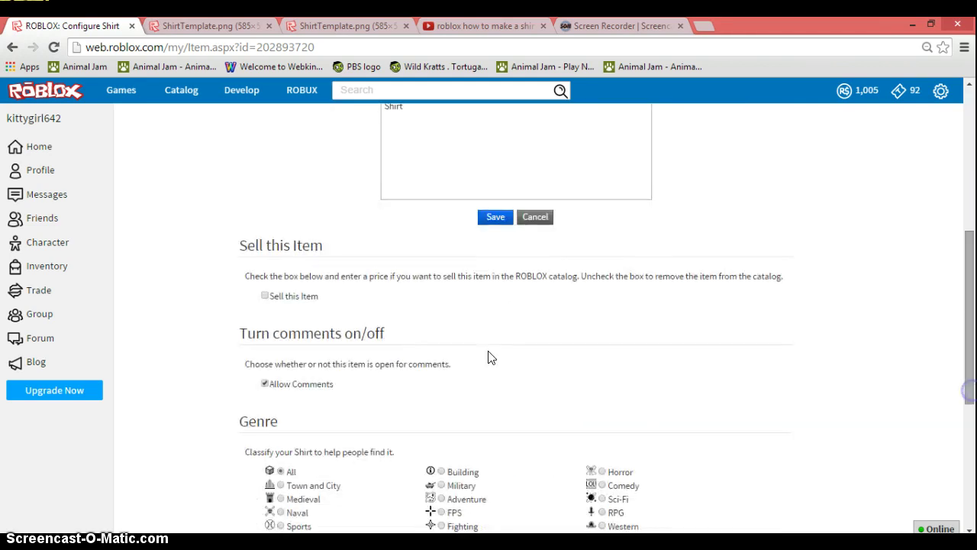
click(264, 295)
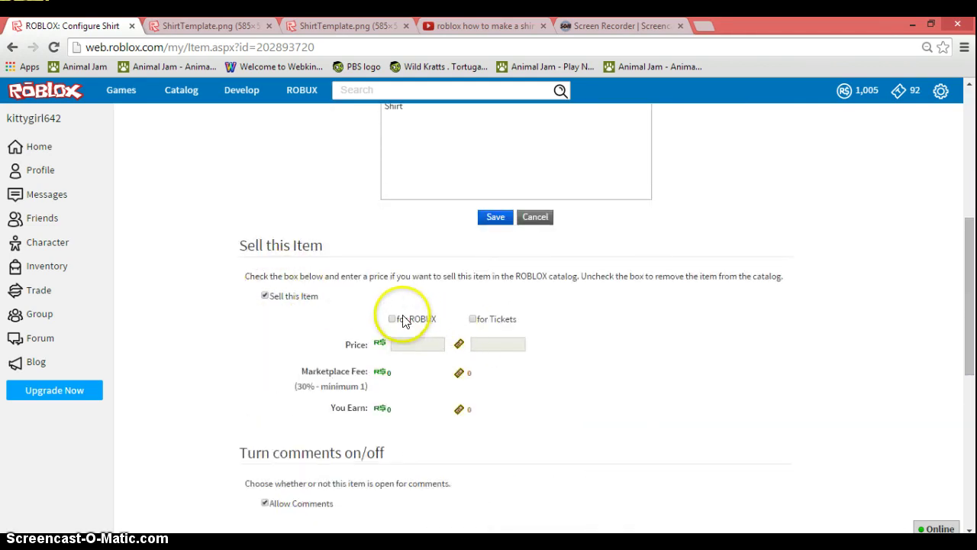
click(392, 318)
click(473, 318)
Step: Set the shirt's price to 20 ROBUX and 200 Tickets, and save the configuration
drag(425, 341, 328, 343)
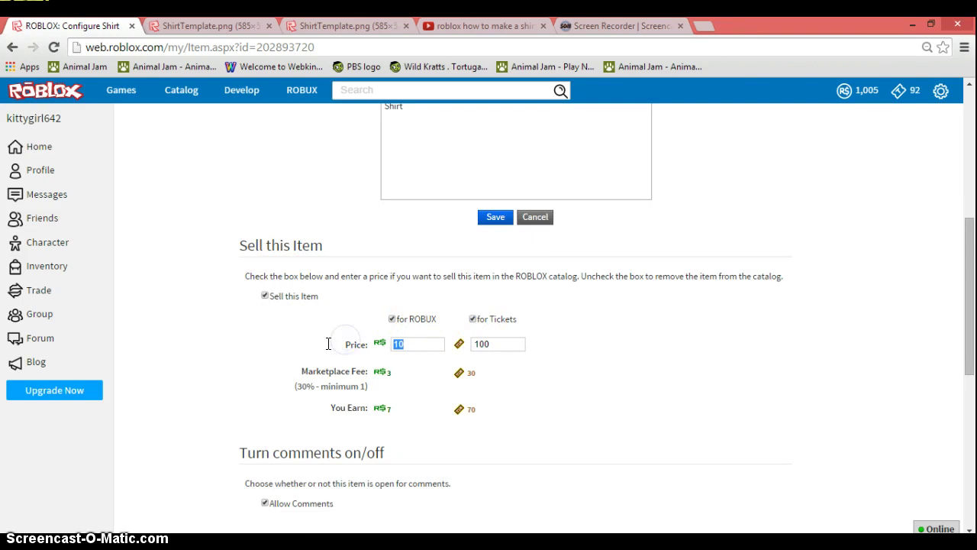
text(20)
click(354, 339)
drag(506, 341, 423, 360)
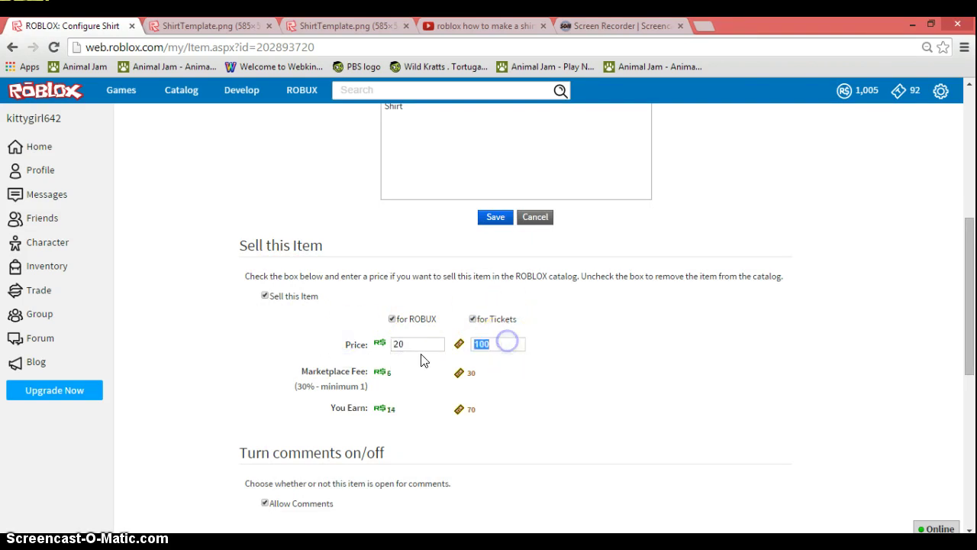
click(487, 360)
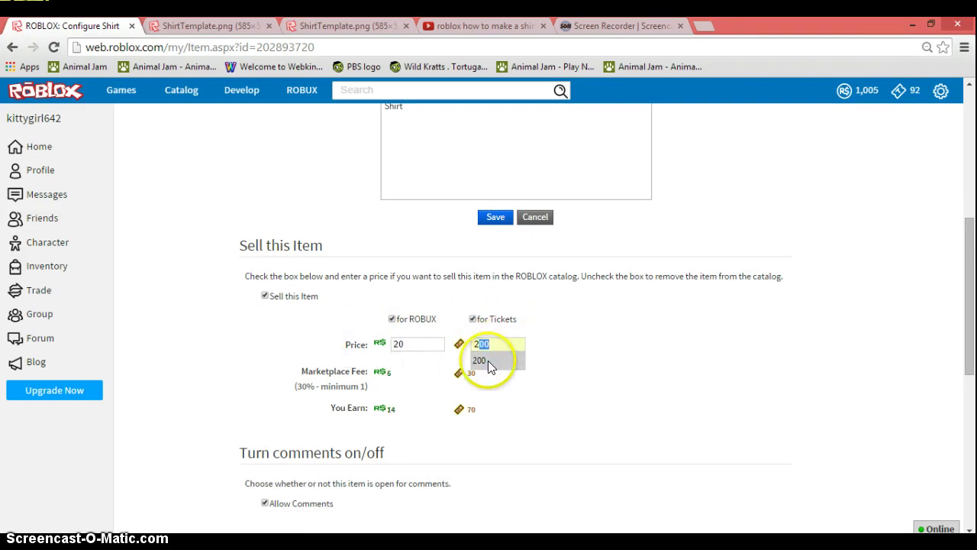
click(508, 217)
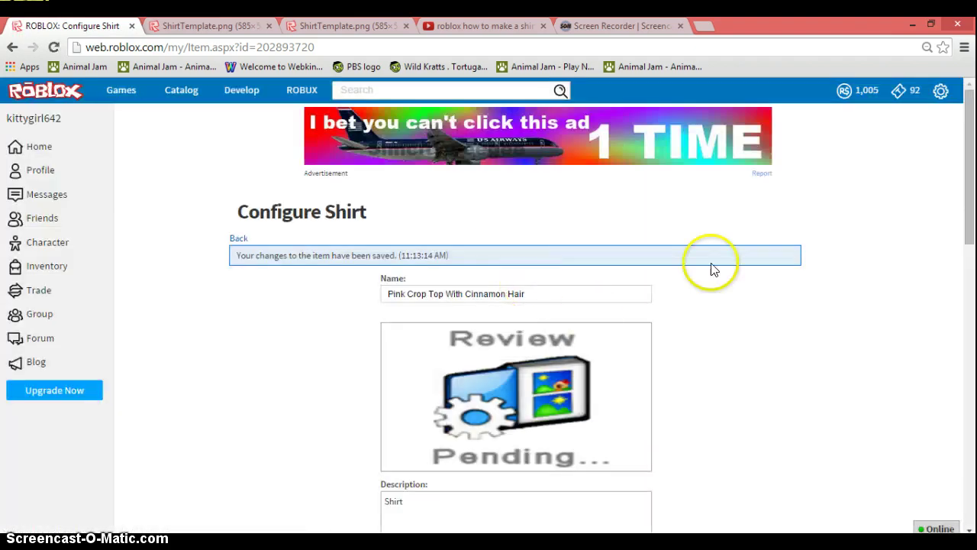
Step: Leave the shirt configuration and return to the shirt's item page
drag(968, 236, 971, 259)
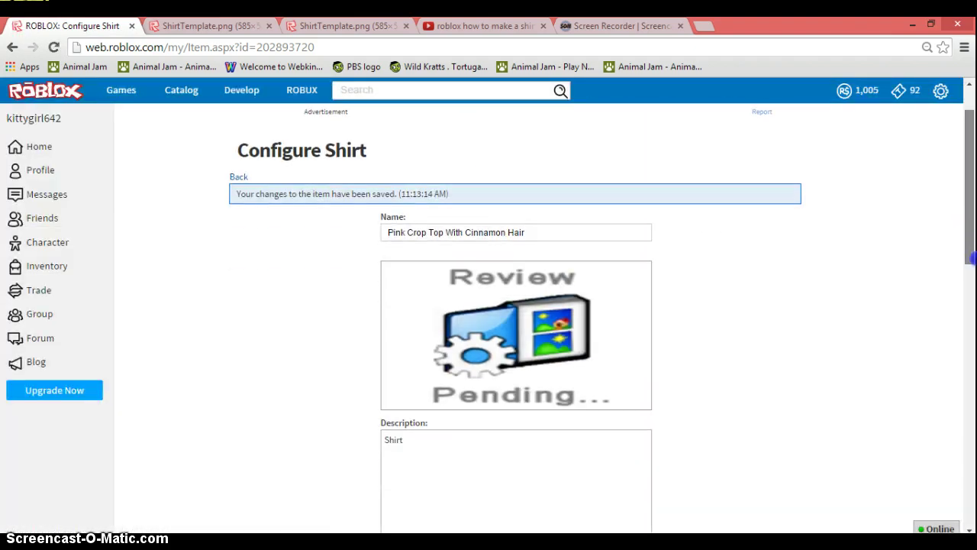
scroll(972, 257, up, 1)
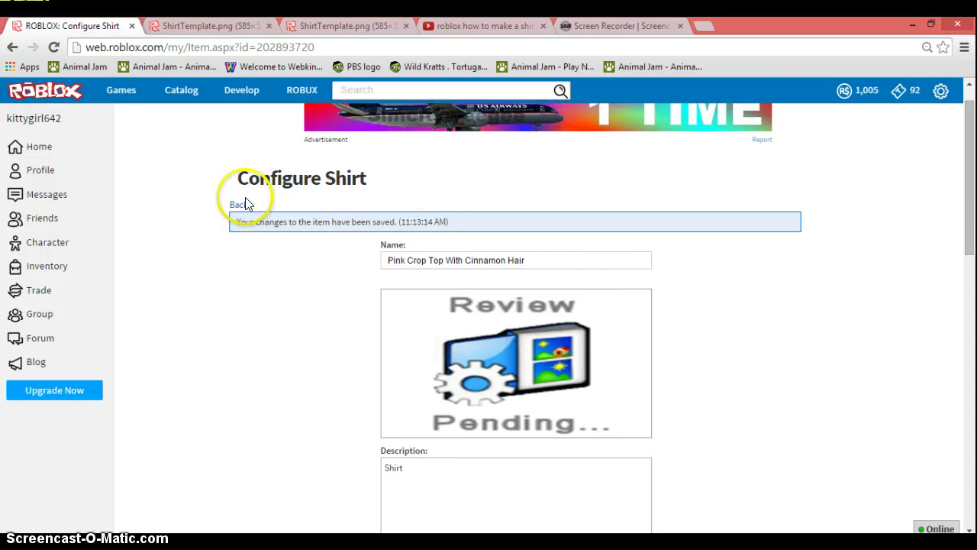
click(239, 205)
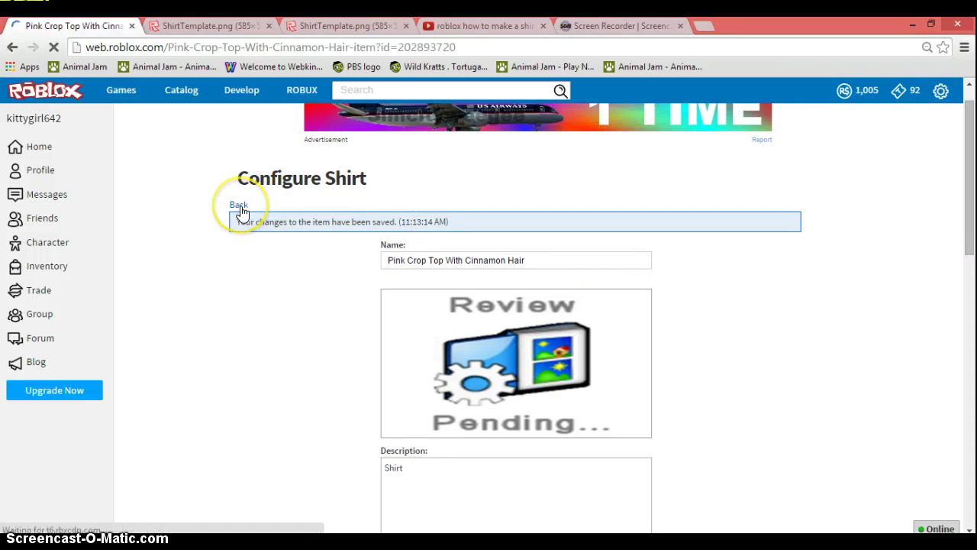